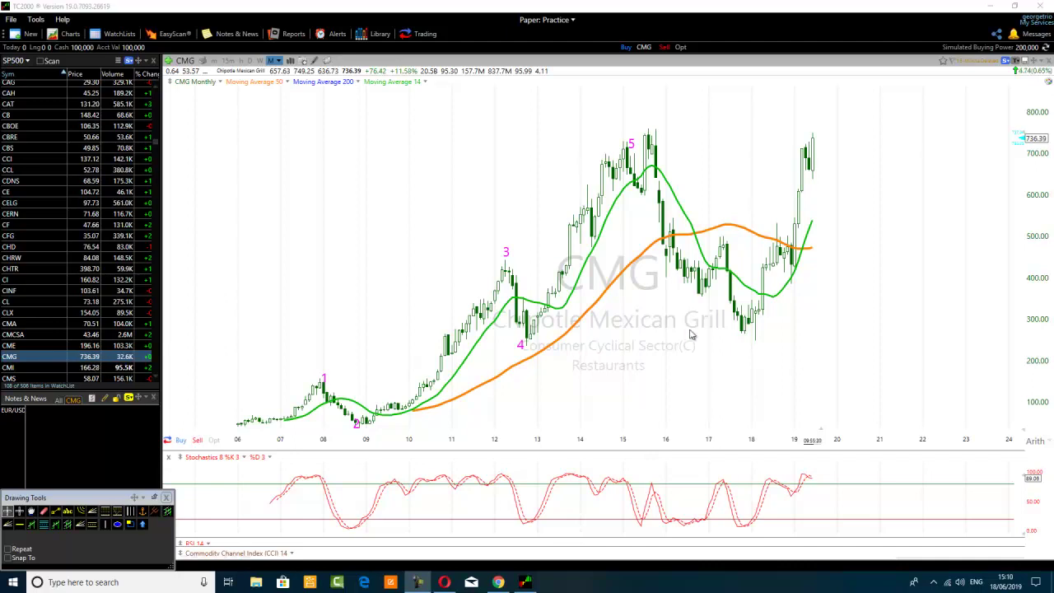
# Examine the EWM Interactive Elliott Wave count example in Chrome, return to TC2000 and compare it with the wave labels on the CMG chart.
pyautogui.moveTo(498, 583)
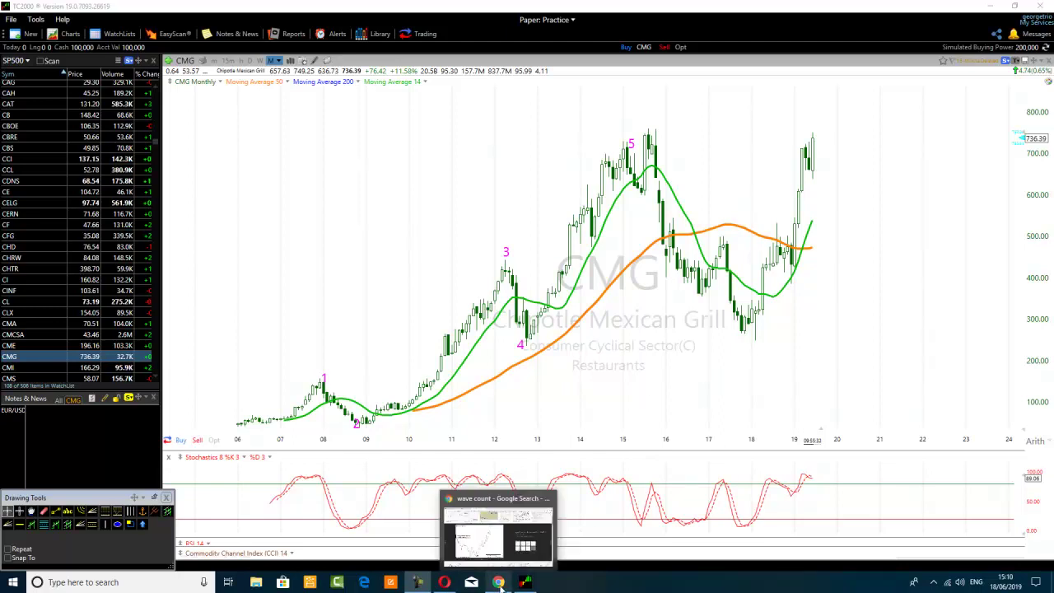
pyautogui.click(500, 561)
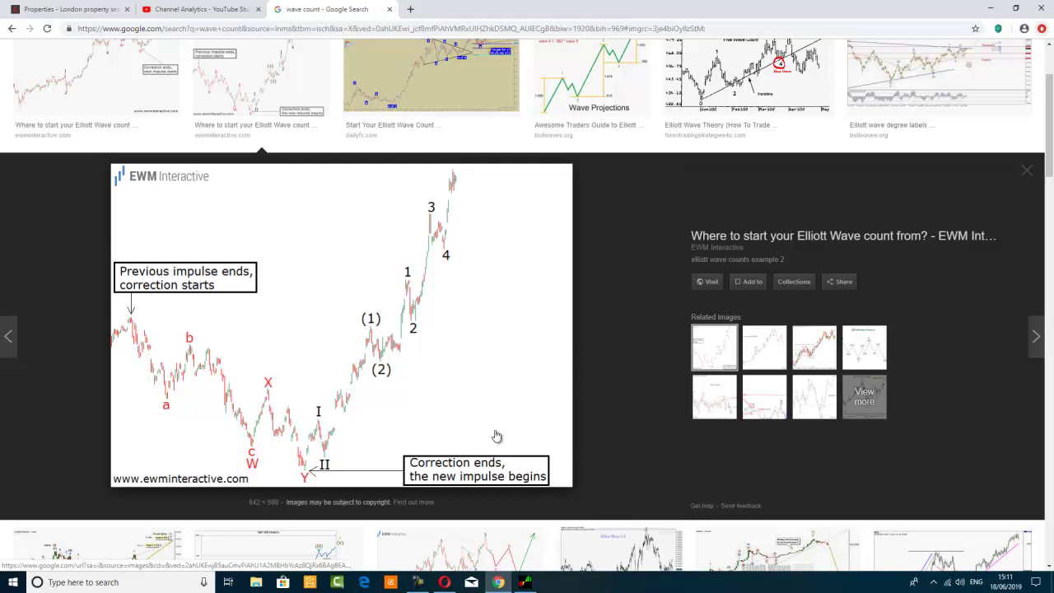
pyautogui.click(526, 582)
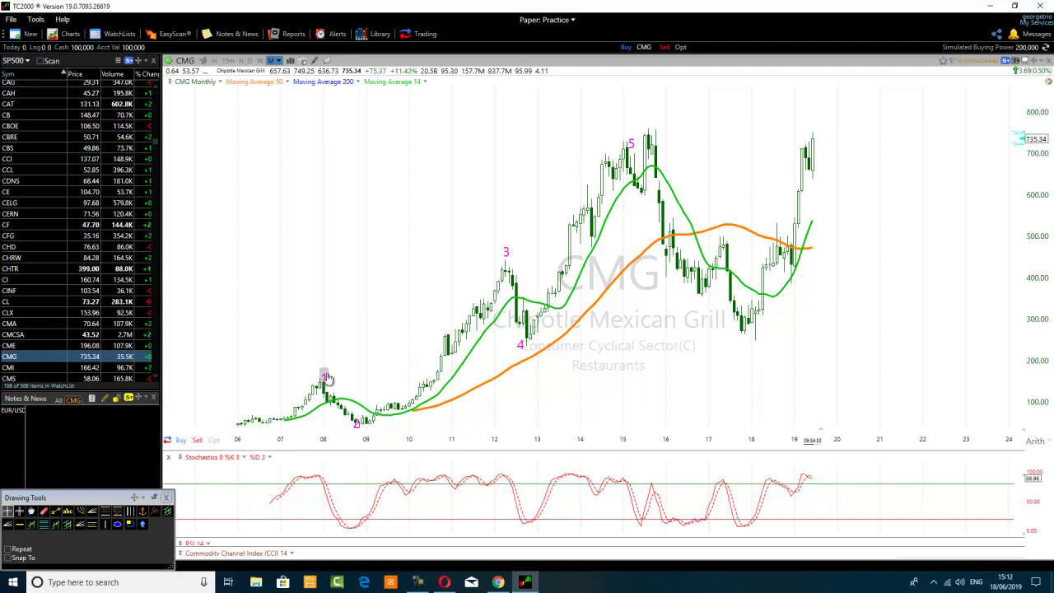
pyautogui.moveTo(356, 425)
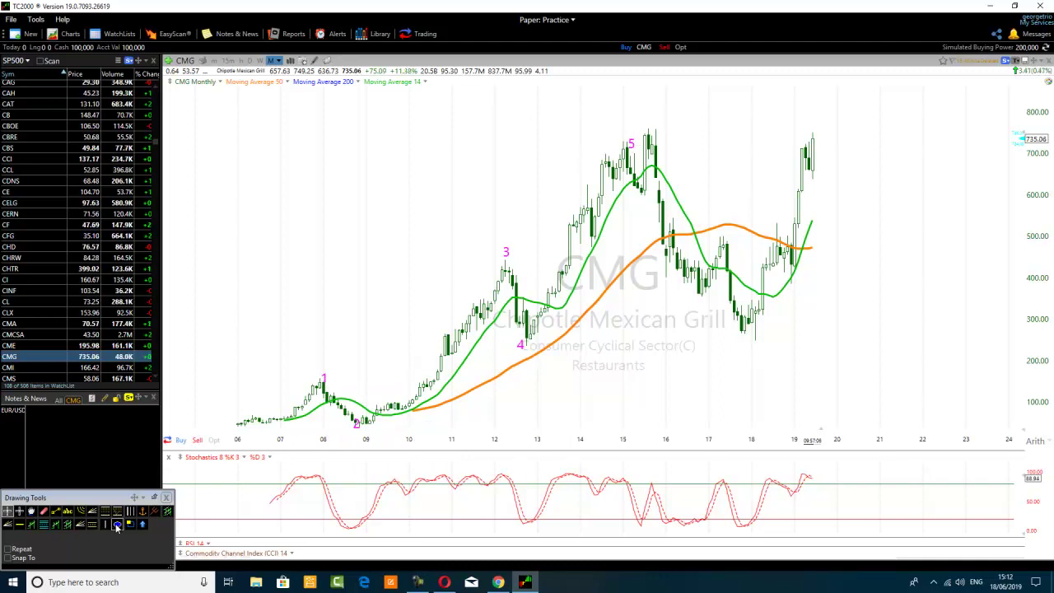
# Add text notes labelling the 2018 low "a" and the latest 2019 high "b" on the CMG monthly chart.
pyautogui.click(68, 511)
pyautogui.click(749, 346)
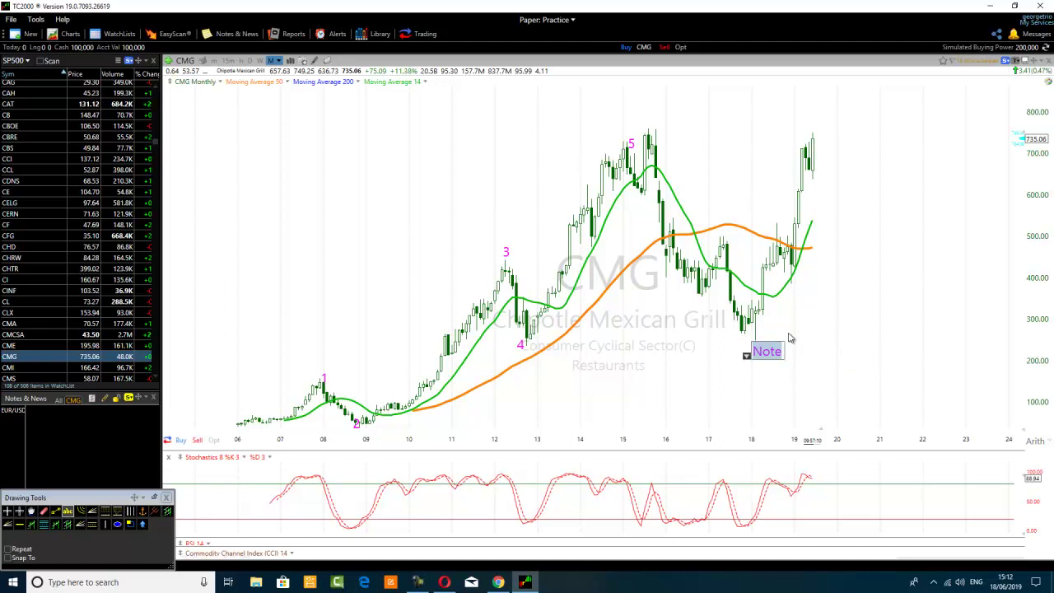
pyautogui.write('a')
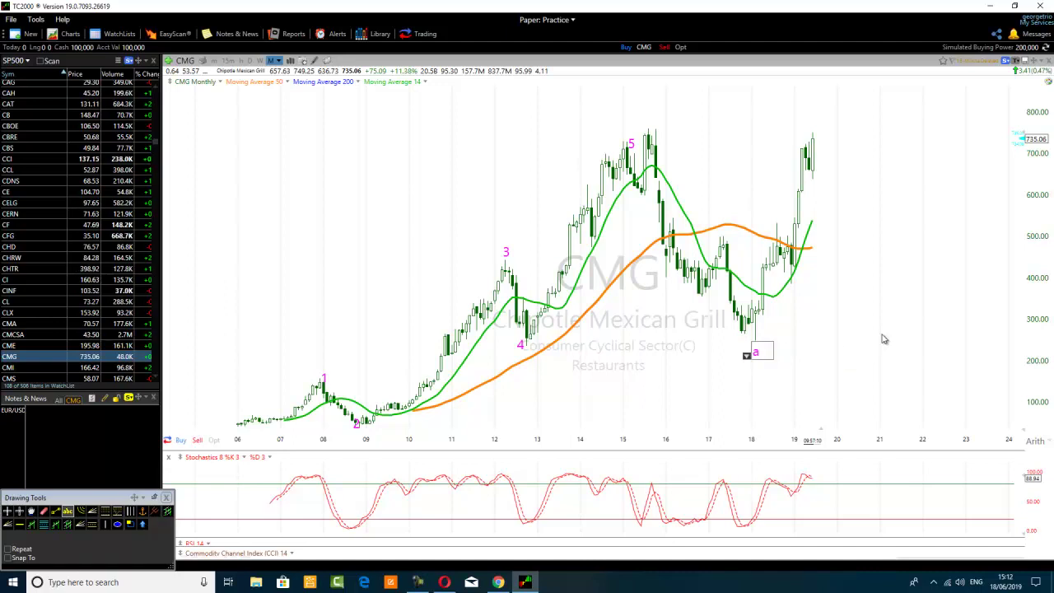
pyautogui.click(883, 337)
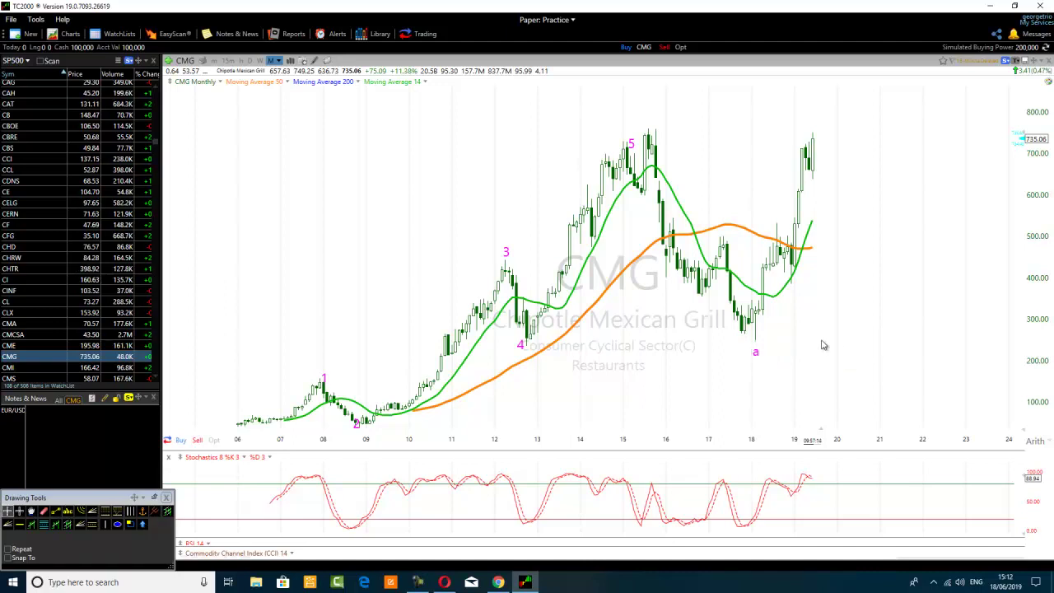
pyautogui.click(67, 511)
pyautogui.click(827, 126)
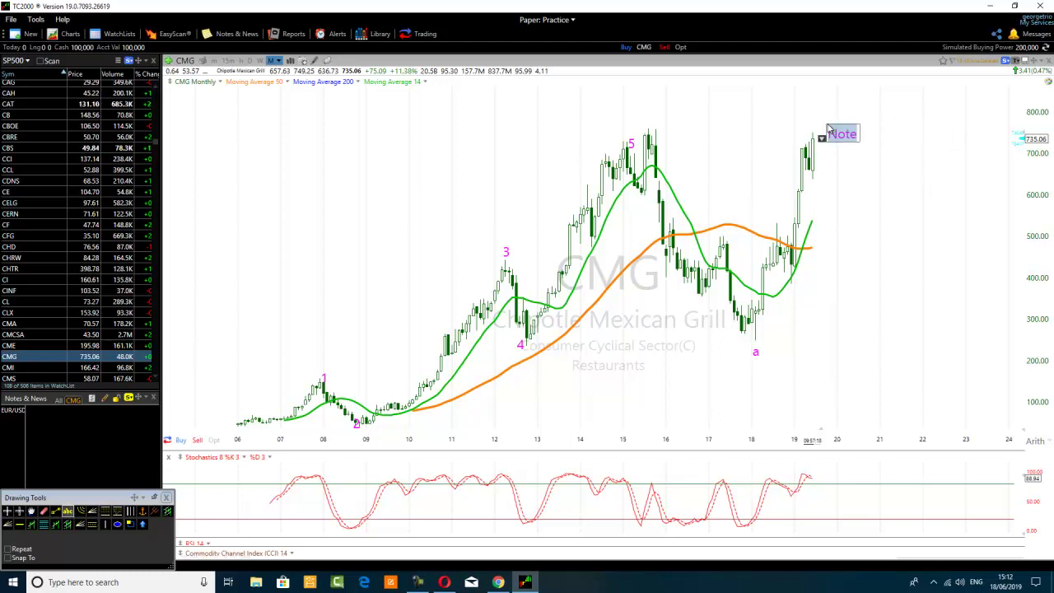
pyautogui.write('b')
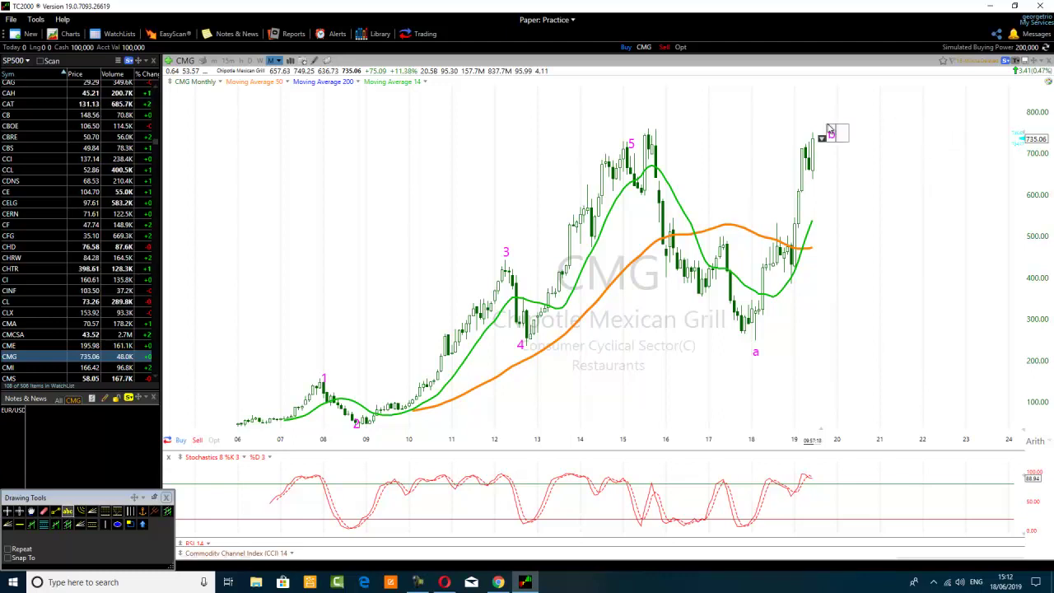
pyautogui.click(892, 146)
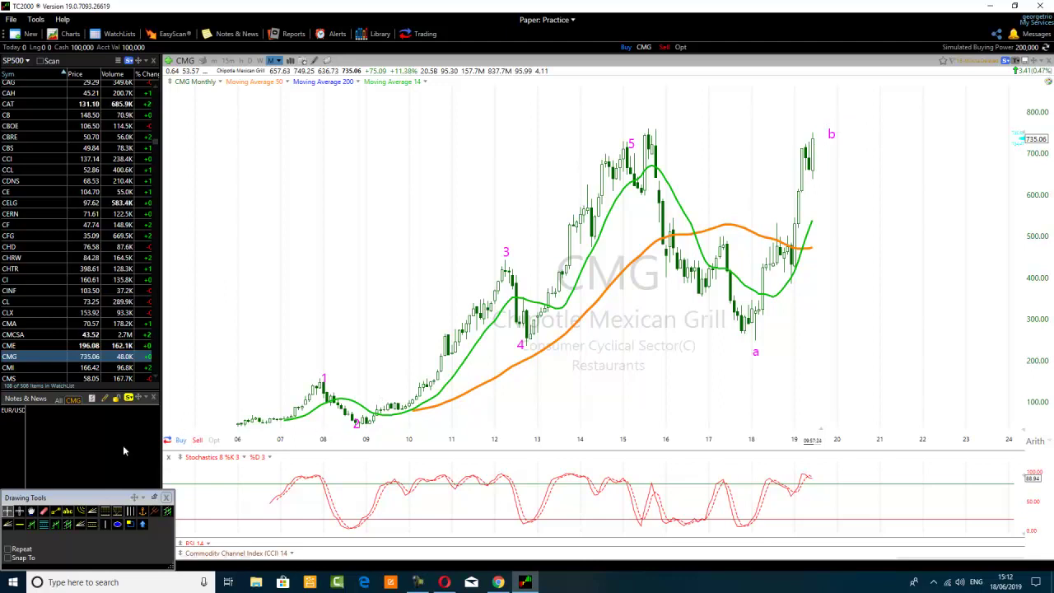
# Draw a trend line from the wave b high down to about 300 in 2022 and label its lower end "c".
pyautogui.click(56, 512)
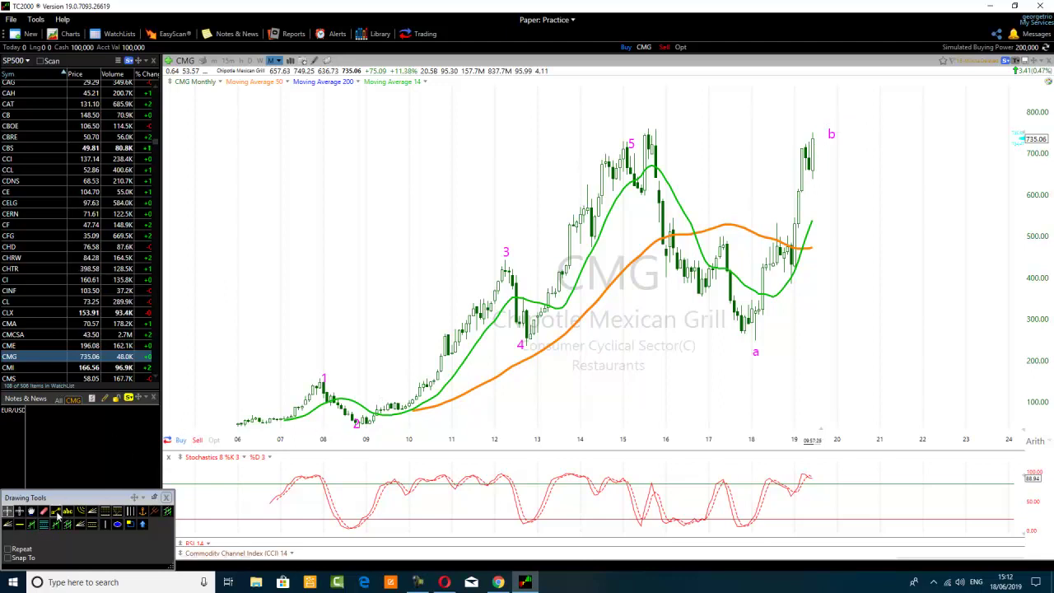
pyautogui.moveTo(816, 137); pyautogui.dragTo(927, 321)
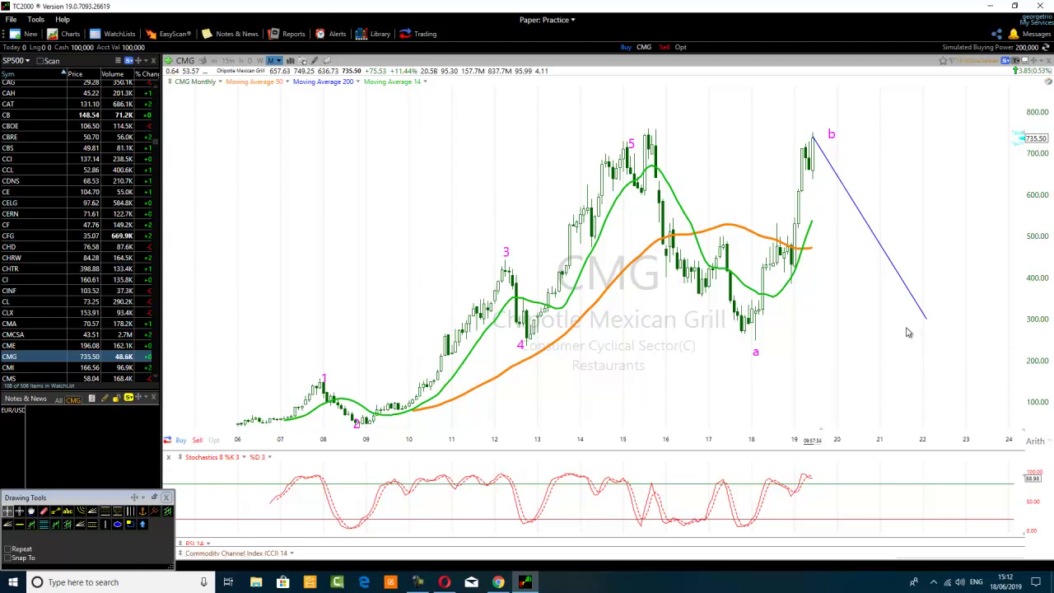
pyautogui.click(68, 511)
pyautogui.click(944, 329)
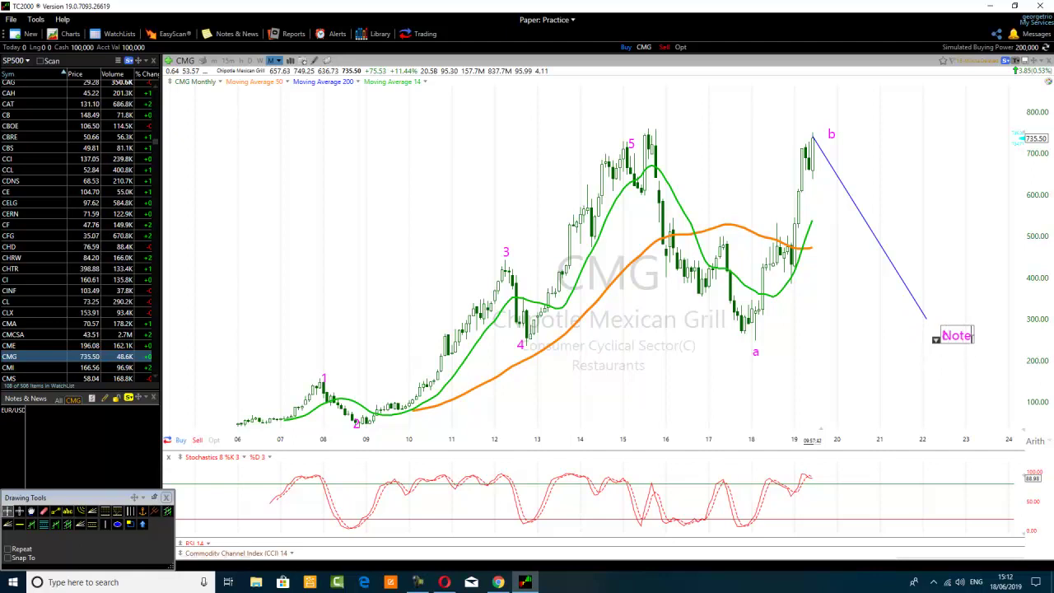
pyautogui.press('BackSpace')
pyautogui.write('c')
pyautogui.click(961, 376)
pyautogui.click(944, 338)
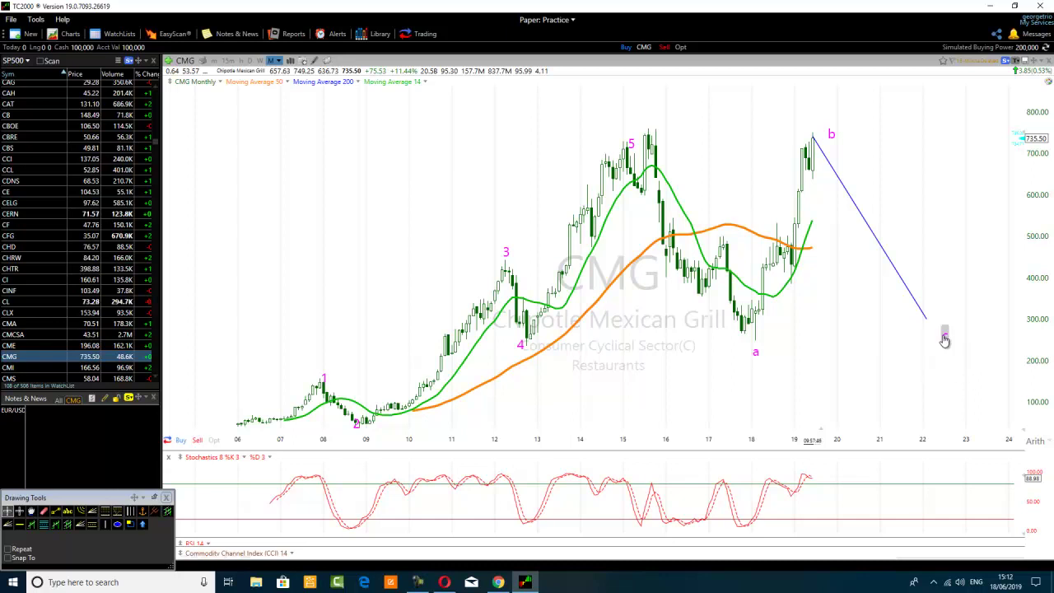
pyautogui.moveTo(942, 338); pyautogui.dragTo(921, 331)
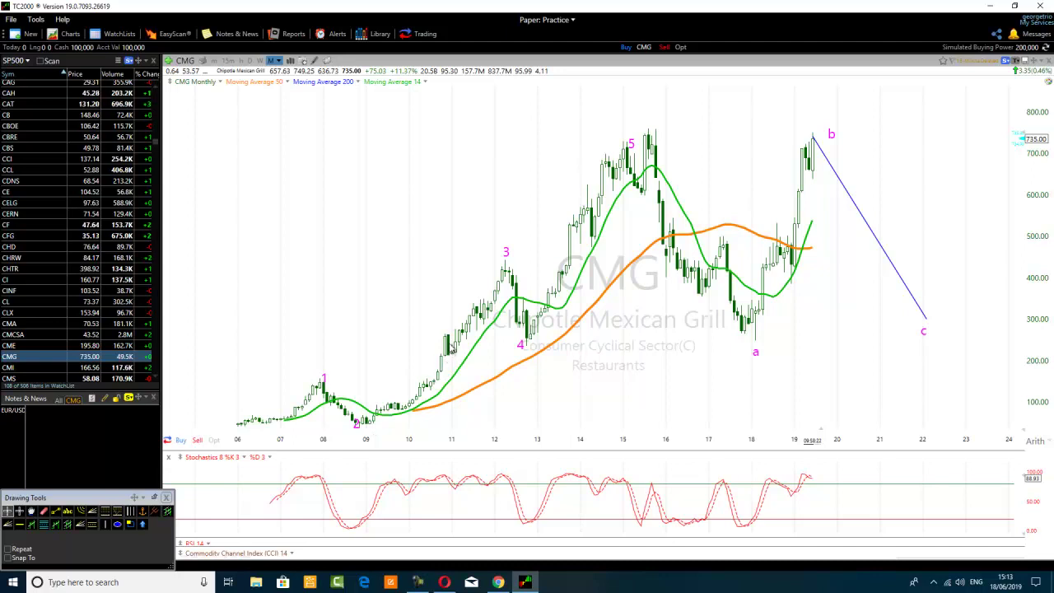
# Mark the inverse head and shoulders with filled ellipses at the 2018 low and at the shoulder lows on either side of it.
pyautogui.moveTo(509, 265)
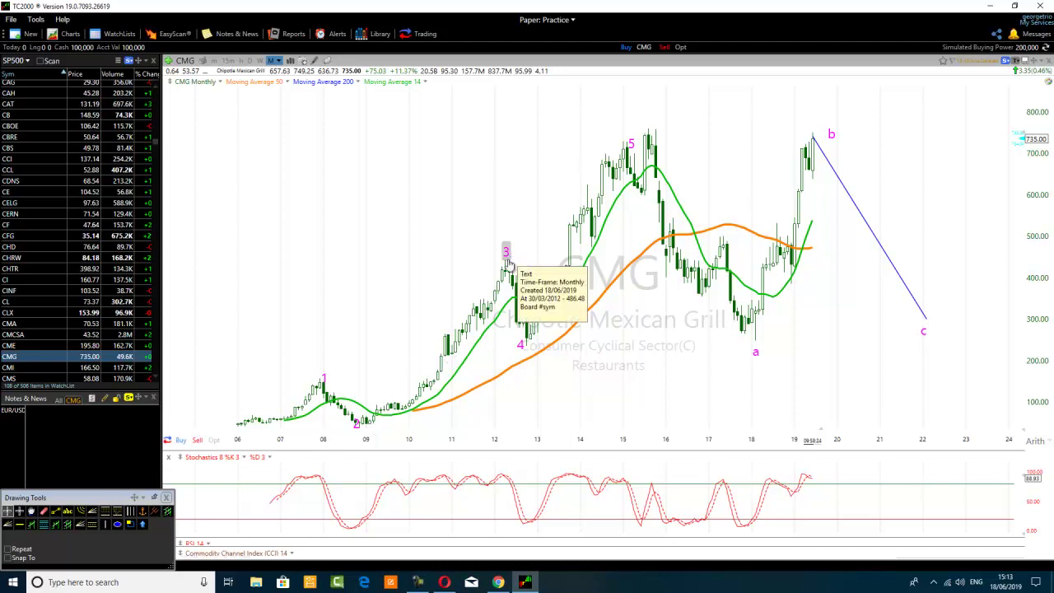
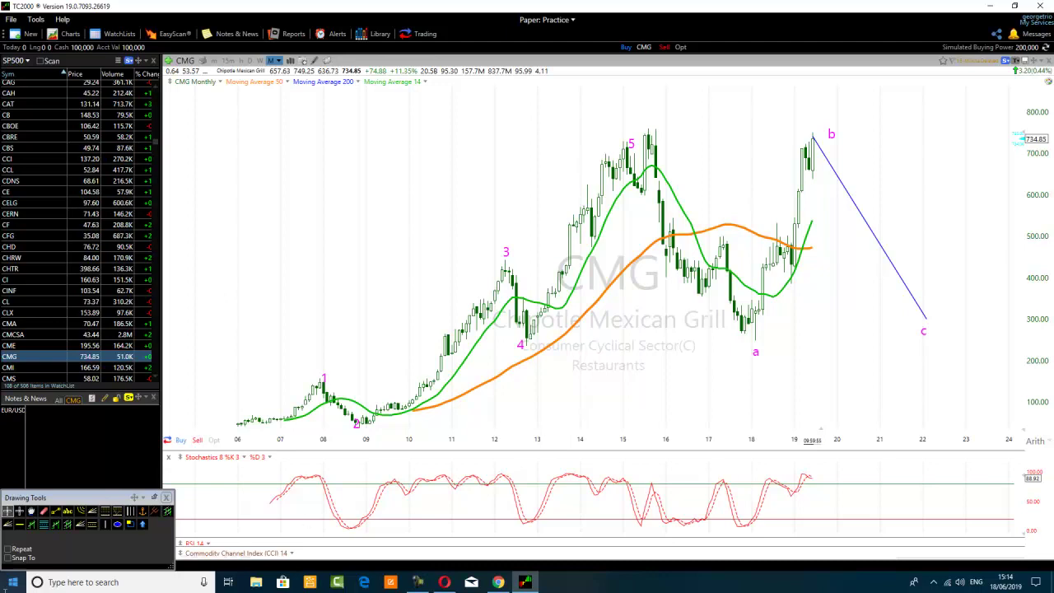
pyautogui.click(118, 524)
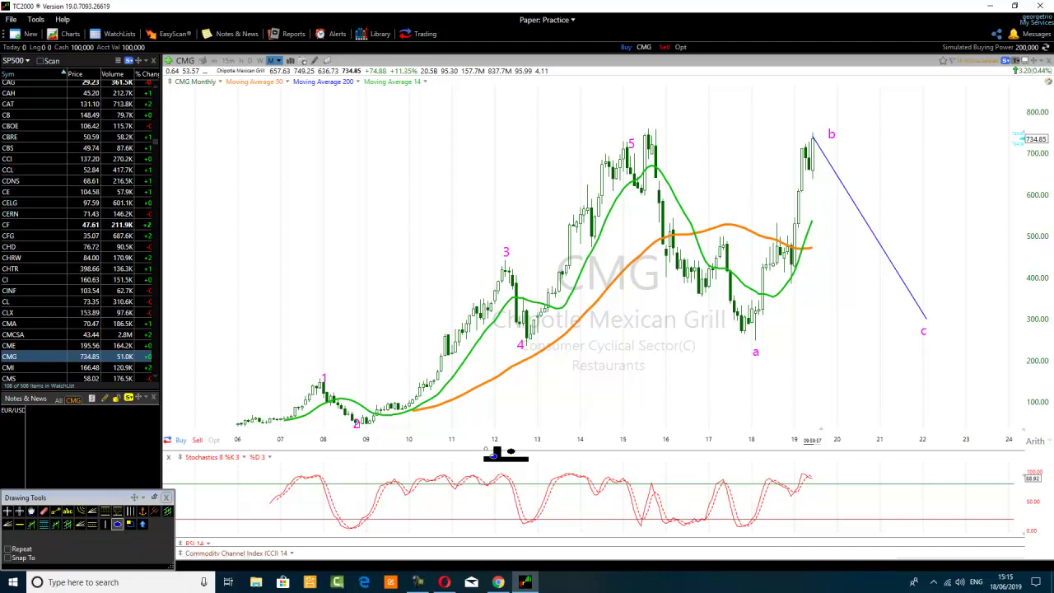
pyautogui.moveTo(767, 328); pyautogui.dragTo(733, 318)
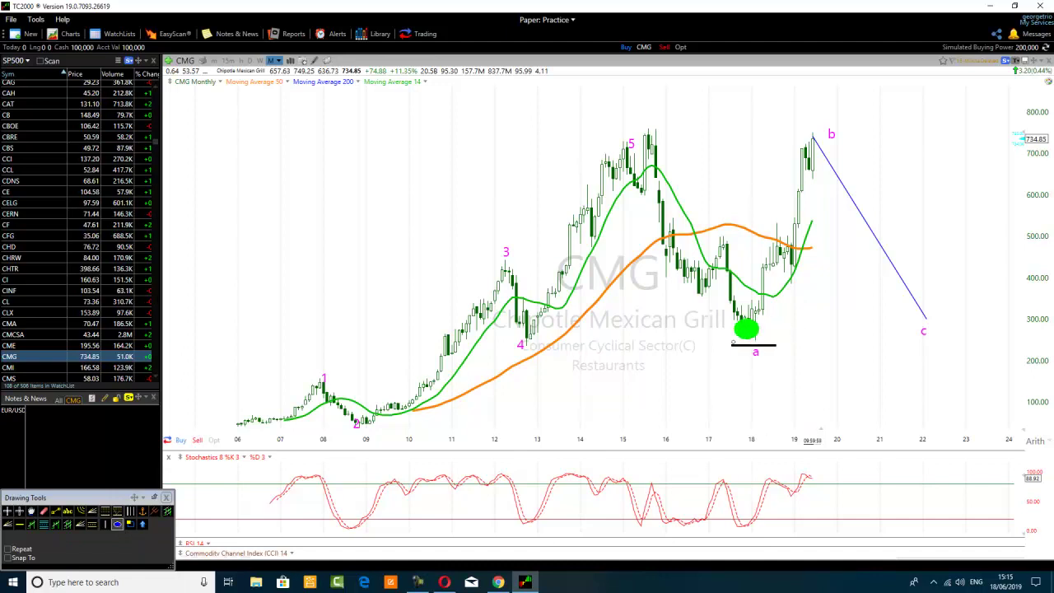
pyautogui.click(118, 525)
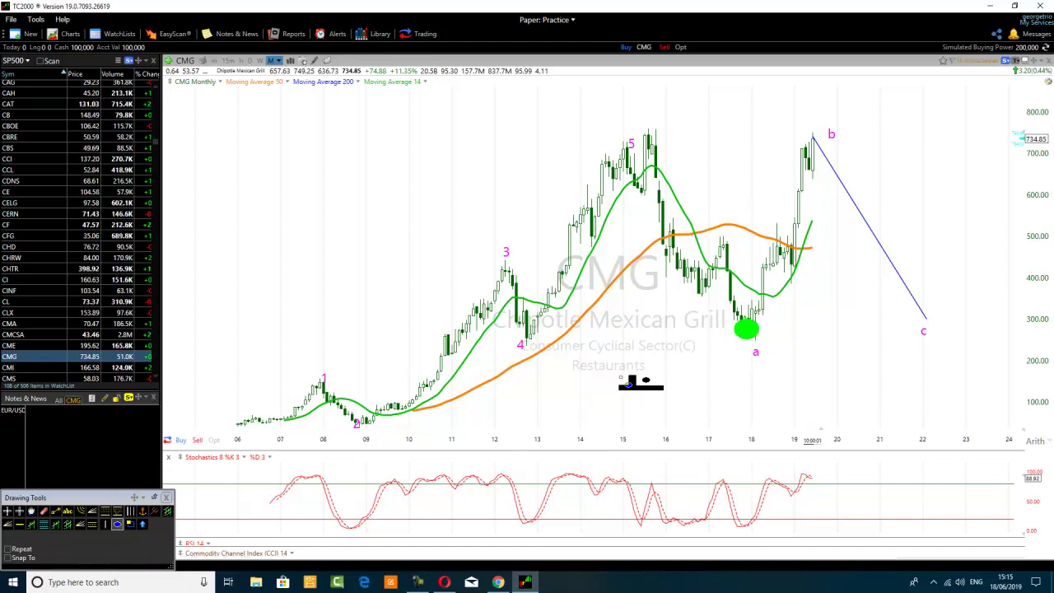
pyautogui.moveTo(733, 292); pyautogui.dragTo(699, 298)
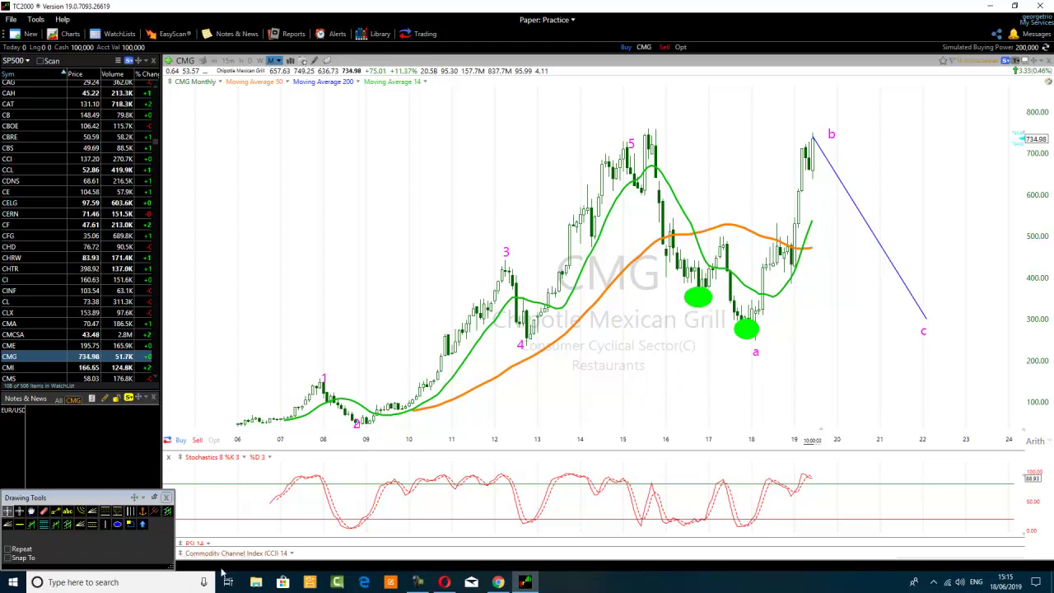
pyautogui.click(117, 525)
pyautogui.moveTo(815, 263); pyautogui.dragTo(792, 294)
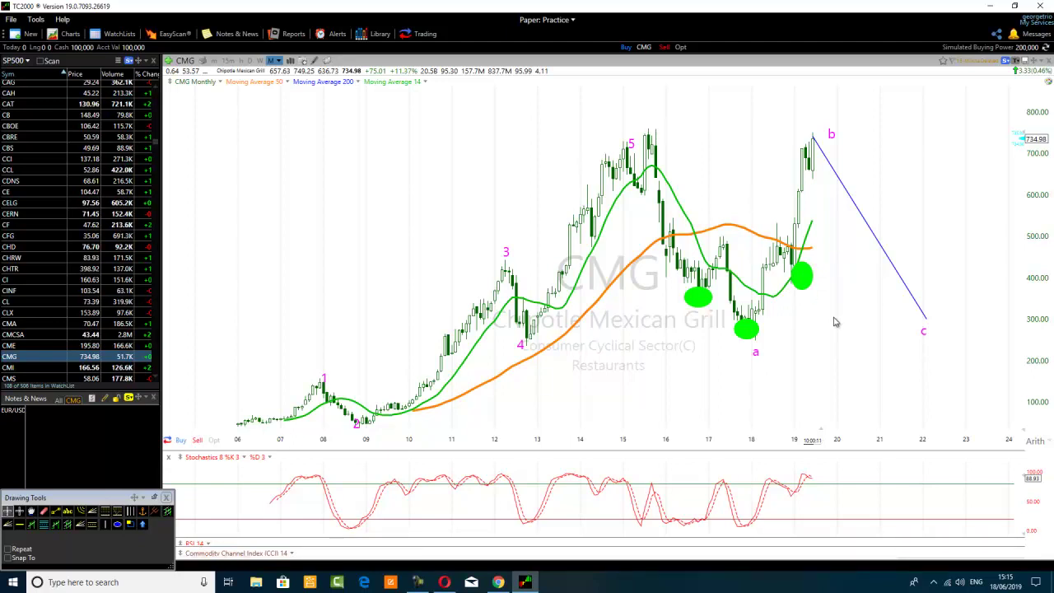
# Draw a nearly horizontal neckline at about 500 and a vertical line for the head-to-neckline height, moved up to stand on the neckline.
pyautogui.click(55, 511)
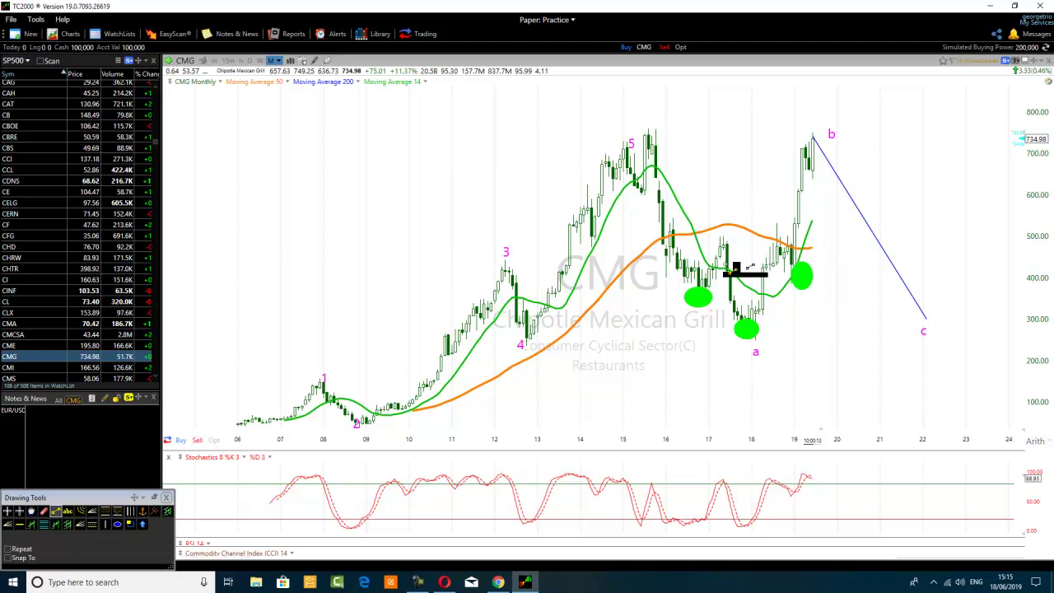
pyautogui.moveTo(664, 239); pyautogui.dragTo(873, 241)
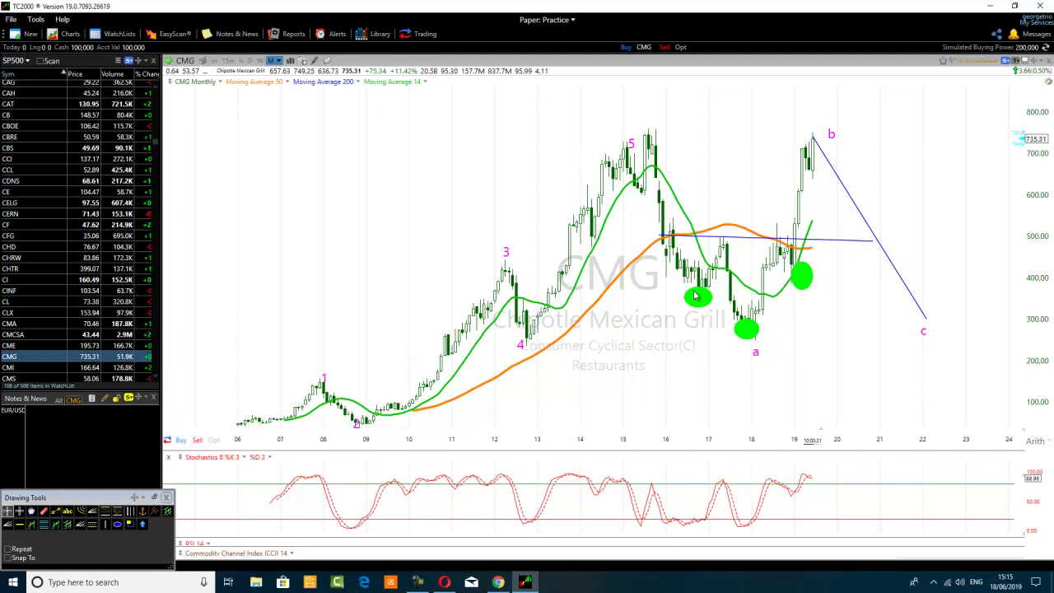
pyautogui.click(56, 511)
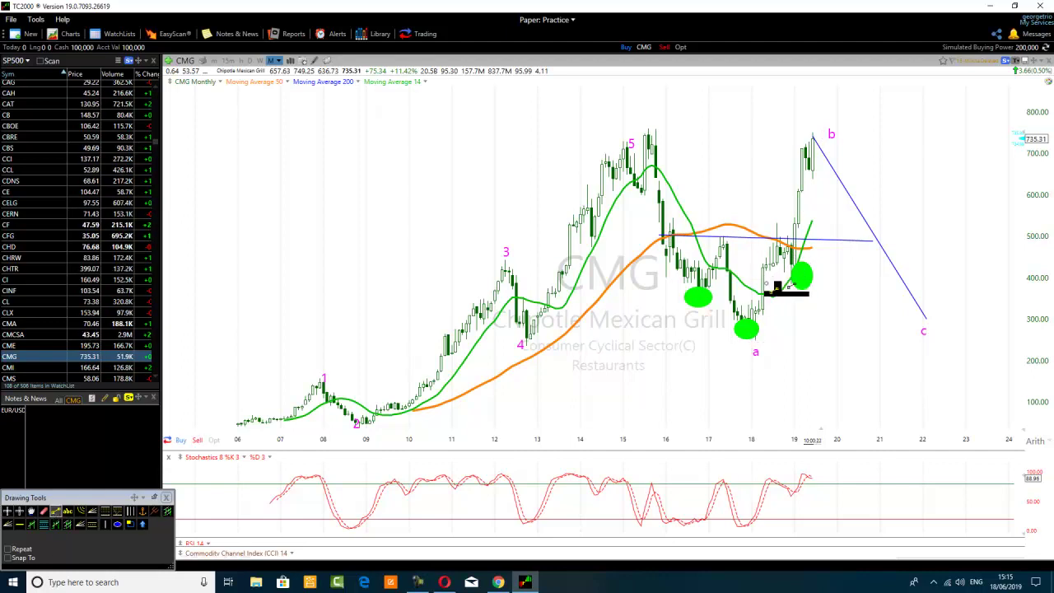
pyautogui.moveTo(744, 323); pyautogui.dragTo(742, 238)
pyautogui.moveTo(742, 301); pyautogui.dragTo(754, 217)
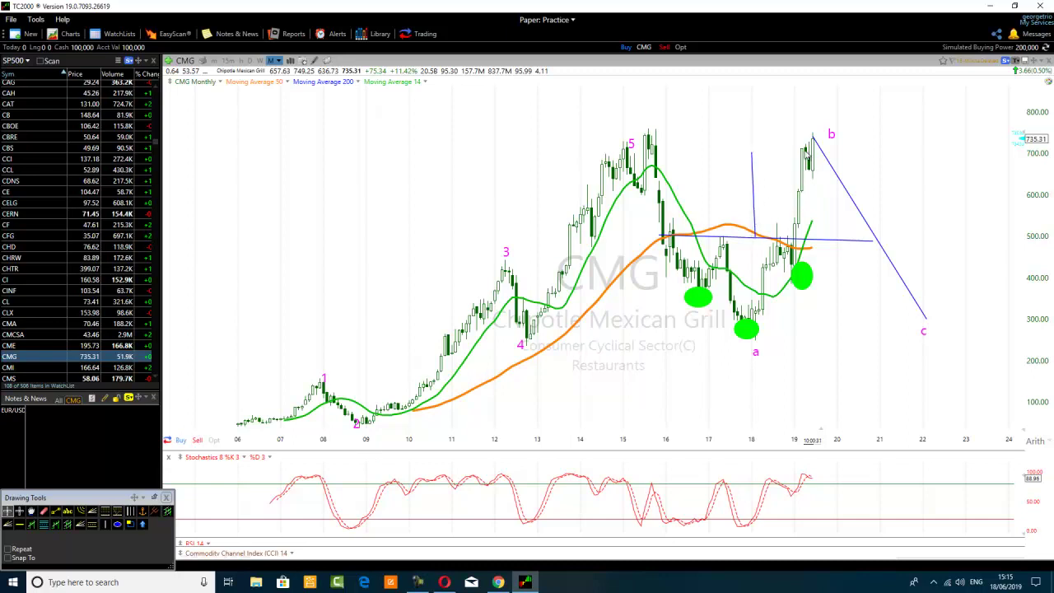
# Draw a horizontal target line at about 710, just above the upper end of the vertical height line.
pyautogui.click(56, 513)
pyautogui.moveTo(720, 153); pyautogui.dragTo(906, 152)
pyautogui.moveTo(748, 161); pyautogui.dragTo(730, 155)
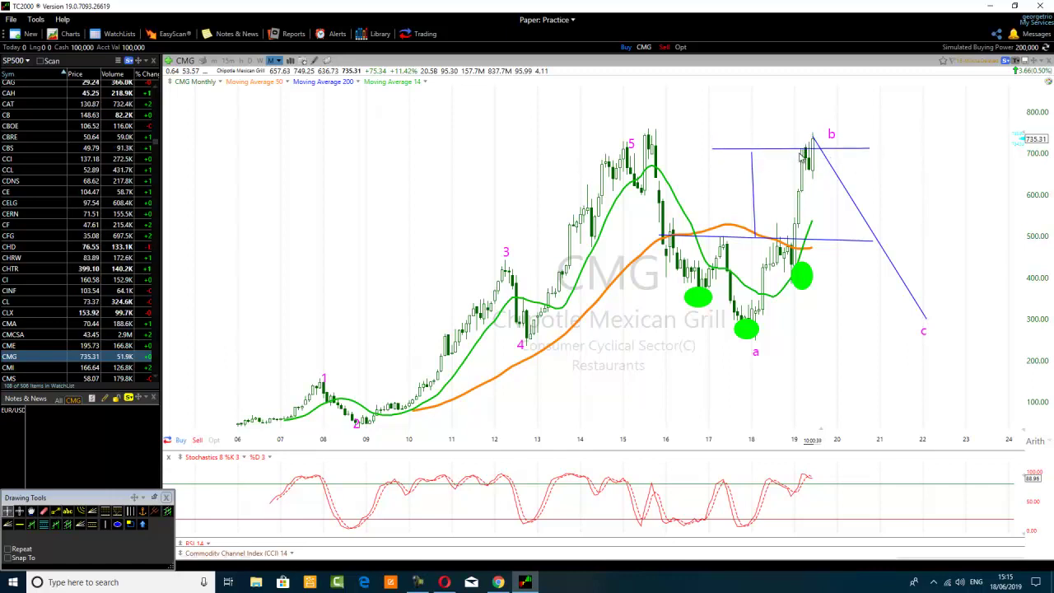
pyautogui.click(797, 150)
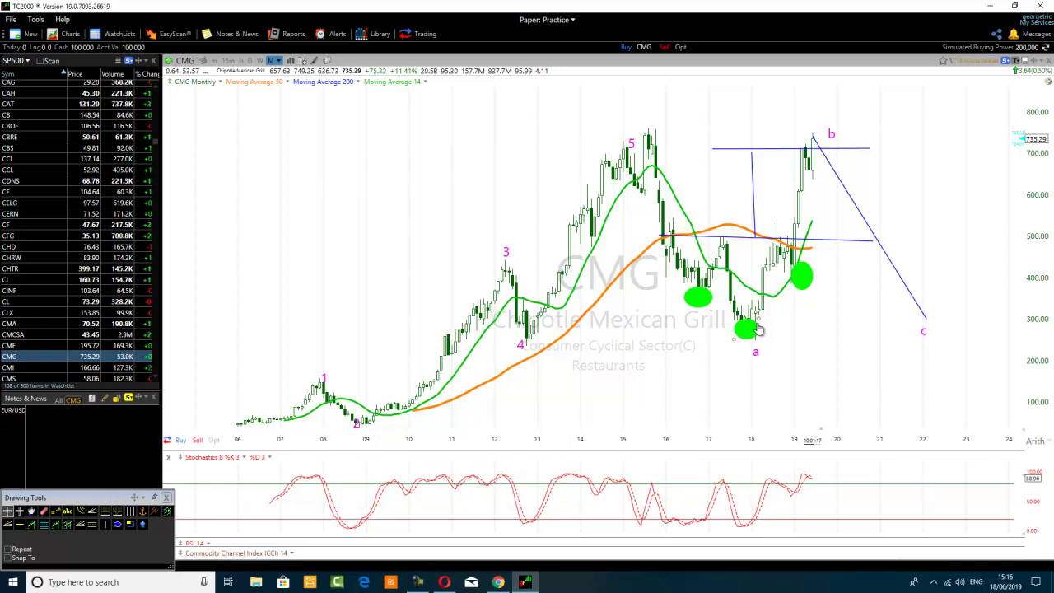
# Draw a rising trend line from the wave 2 low through the wave 4 low, extended to about 750 near the end of 2023.
pyautogui.moveTo(759, 330)
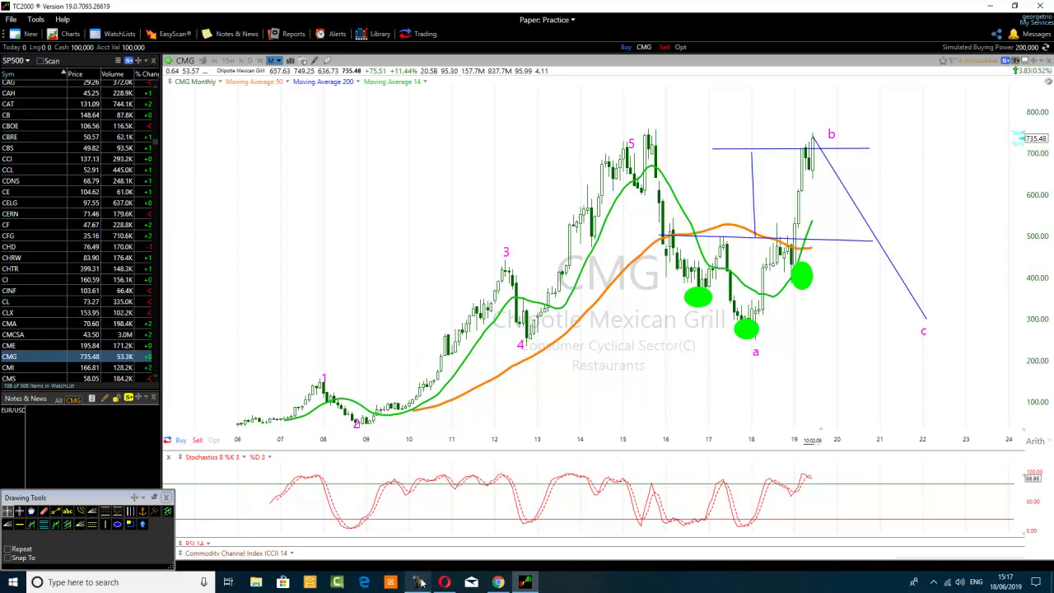
pyautogui.click(56, 511)
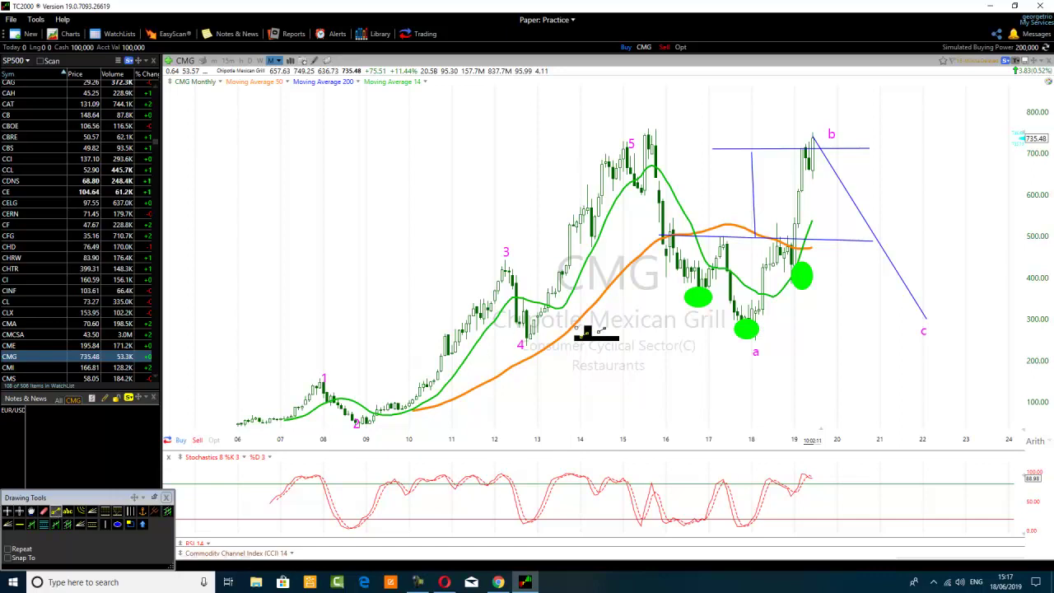
pyautogui.moveTo(369, 422)
pyautogui.mouseDown()
pyautogui.moveTo(569, 313)
pyautogui.moveTo(898, 216)
pyautogui.moveTo(1003, 132)
pyautogui.mouseUp()
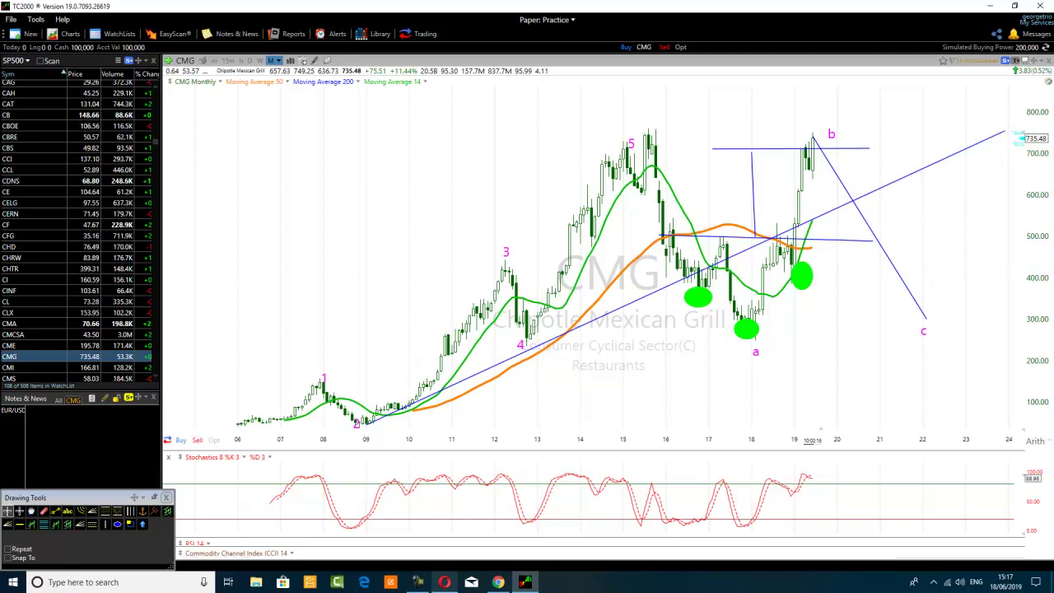
# Recheck the Elliott Wave example in Chrome, then in TC2000 draw an upper channel line from the wave 1 high parallel to the rising trend line.
pyautogui.click(498, 582)
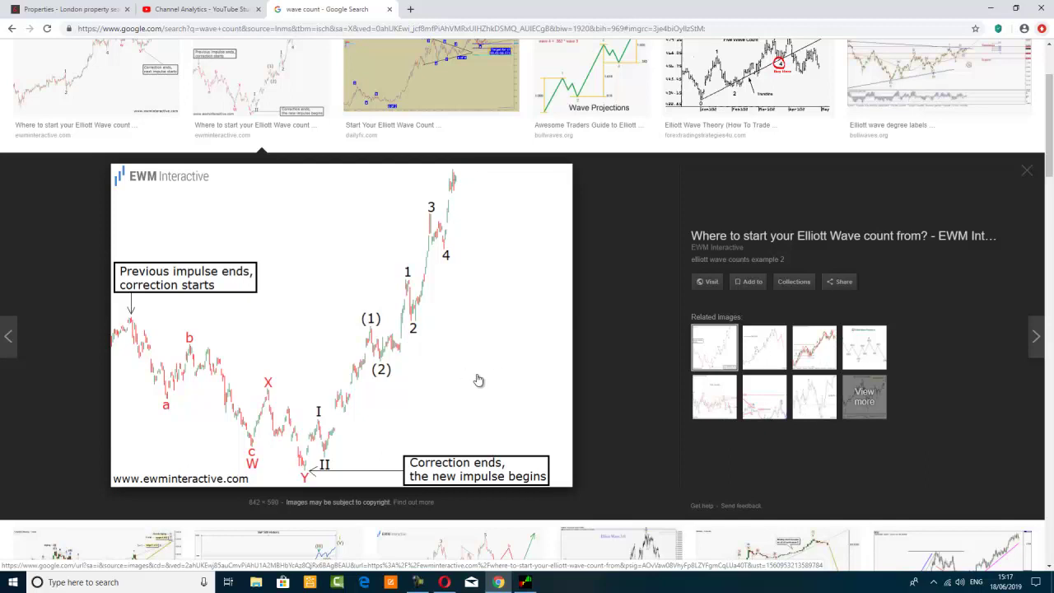
pyautogui.click(525, 583)
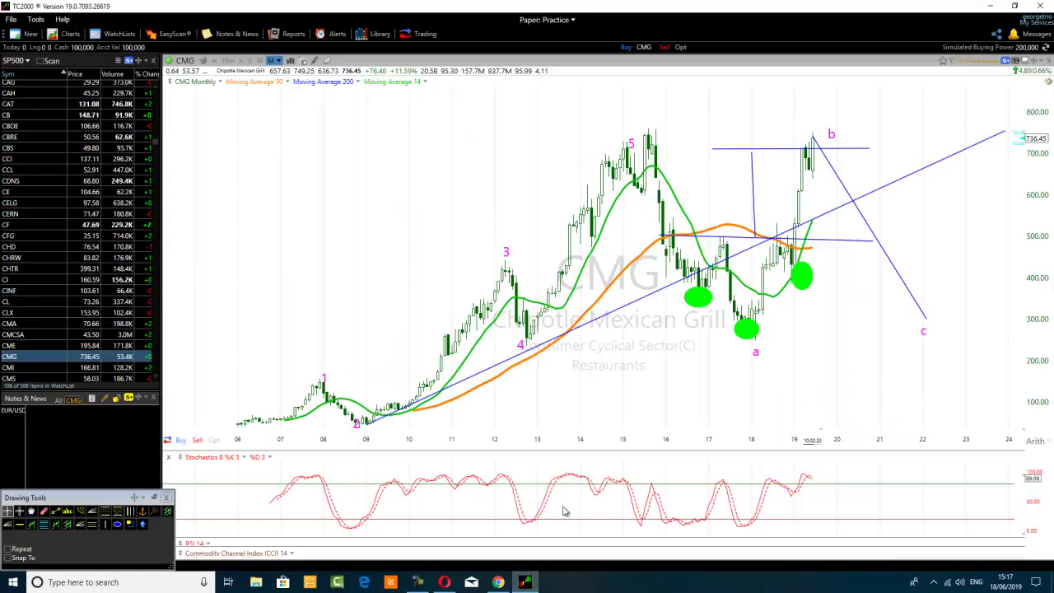
pyautogui.click(55, 512)
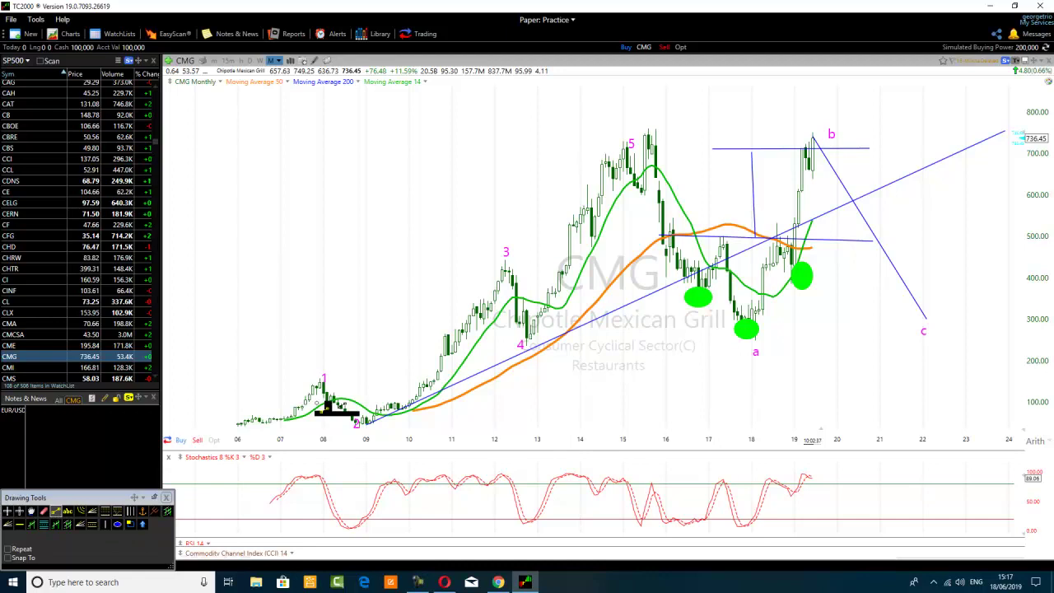
pyautogui.moveTo(320, 379)
pyautogui.mouseDown()
pyautogui.moveTo(992, 94)
pyautogui.moveTo(969, 92)
pyautogui.mouseUp()
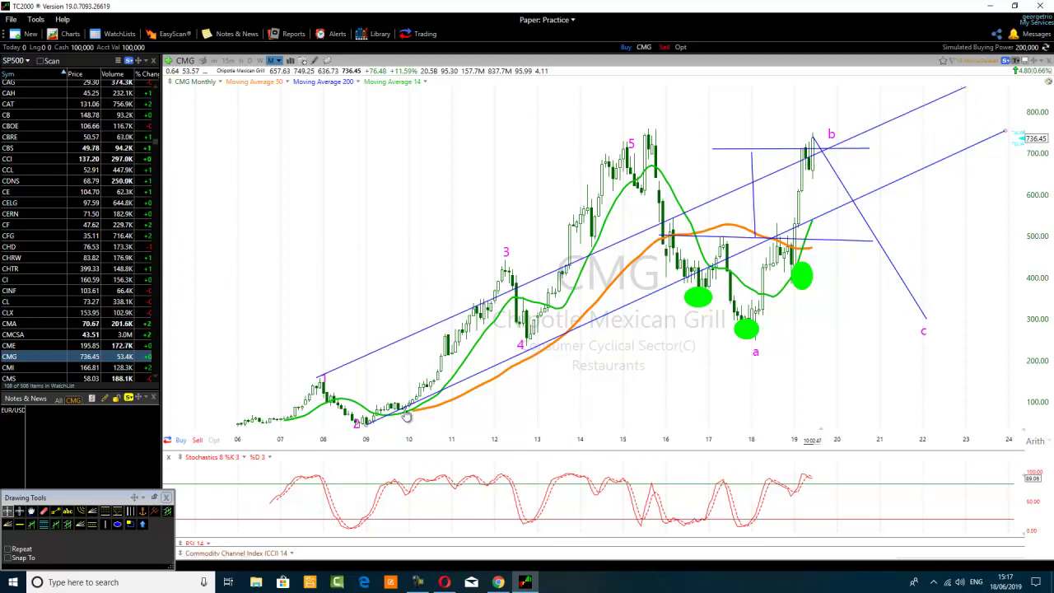
# Mark the wave 2 low and the early-2010 touch on the rising trend line with small green ellipses.
pyautogui.moveTo(406, 418)
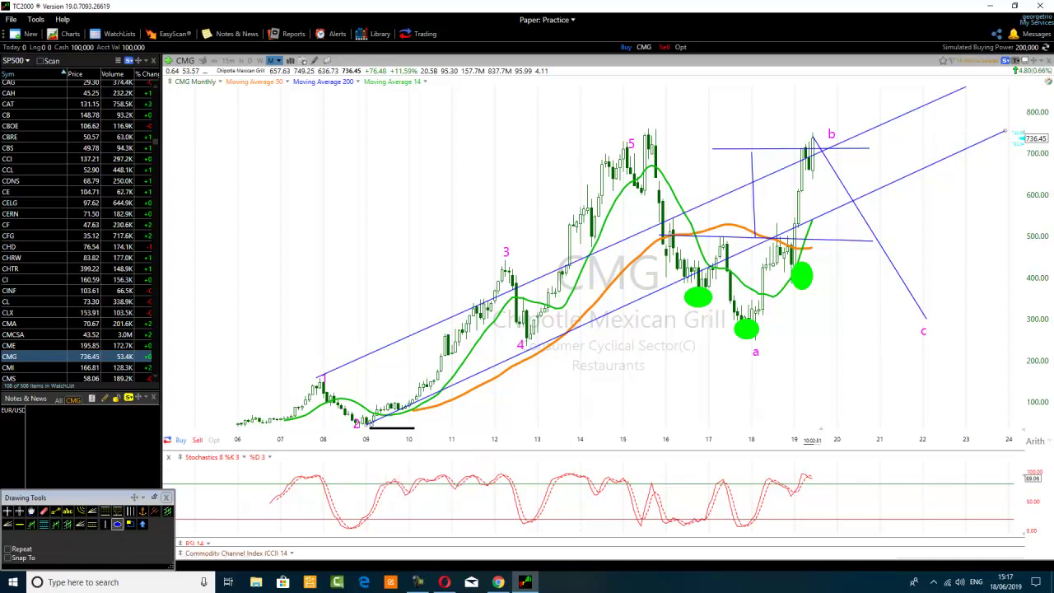
pyautogui.press('Escape')
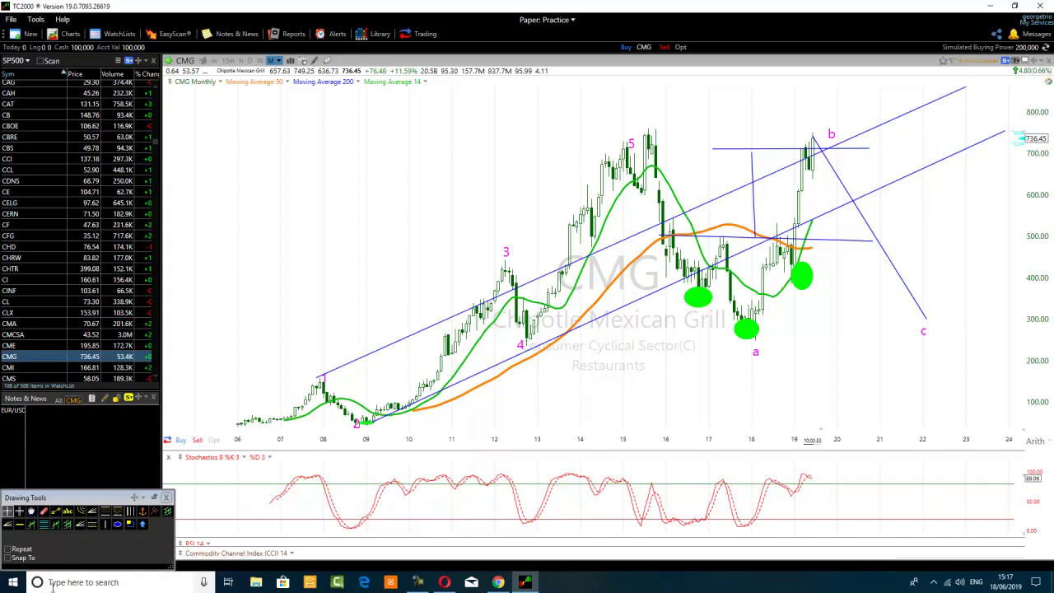
pyautogui.click(117, 525)
pyautogui.moveTo(400, 408)
pyautogui.mouseDown()
pyautogui.moveTo(440, 425)
pyautogui.moveTo(409, 422)
pyautogui.mouseUp()
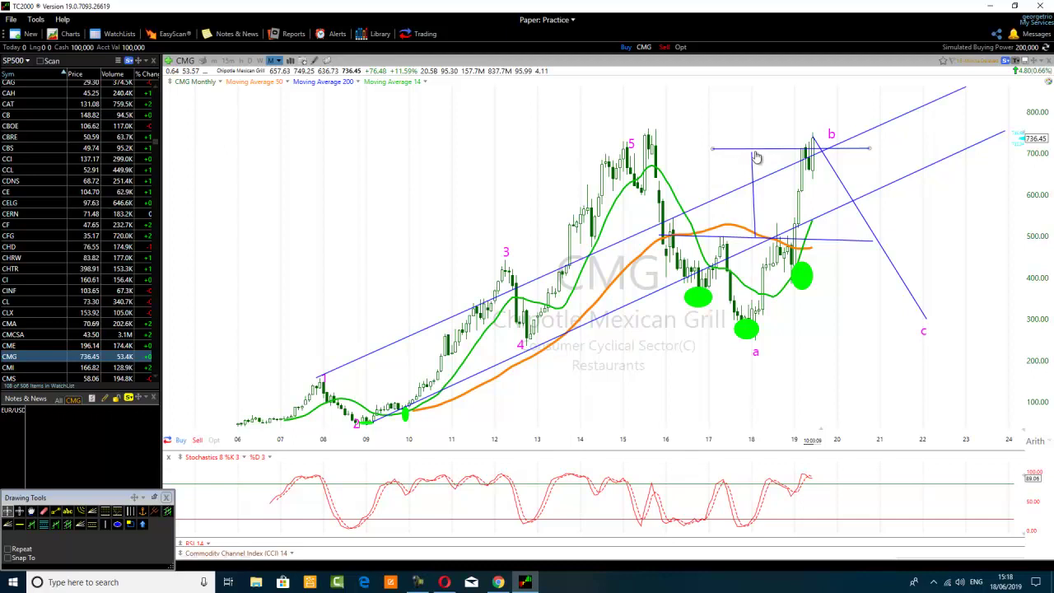
# Place a tall green ellipse beside the b label, just right of the latest price bars at about 690 to 770.
pyautogui.moveTo(815, 155)
pyautogui.click(119, 526)
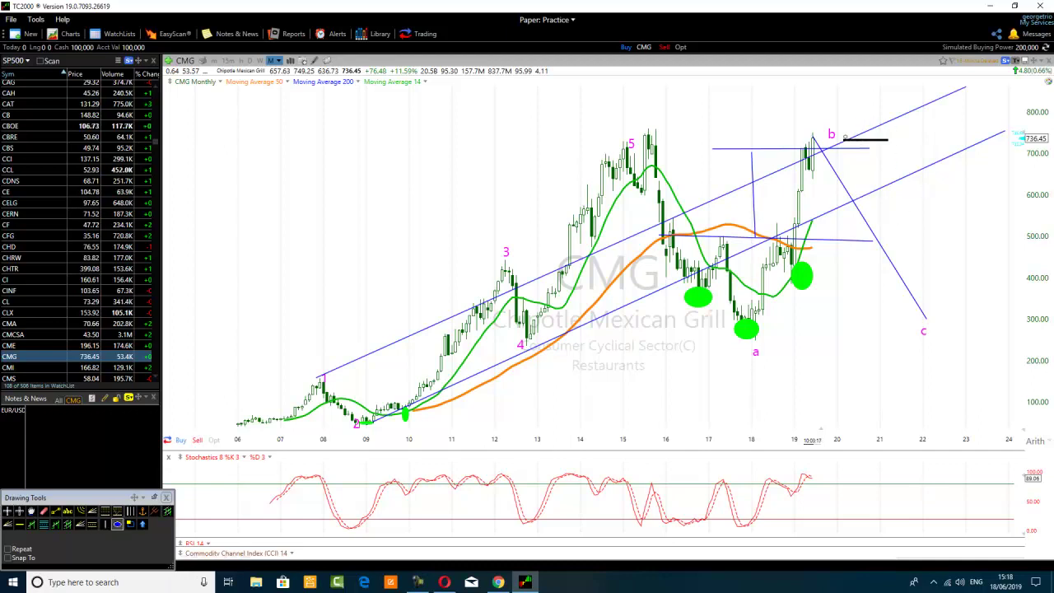
pyautogui.moveTo(834, 125); pyautogui.dragTo(852, 162)
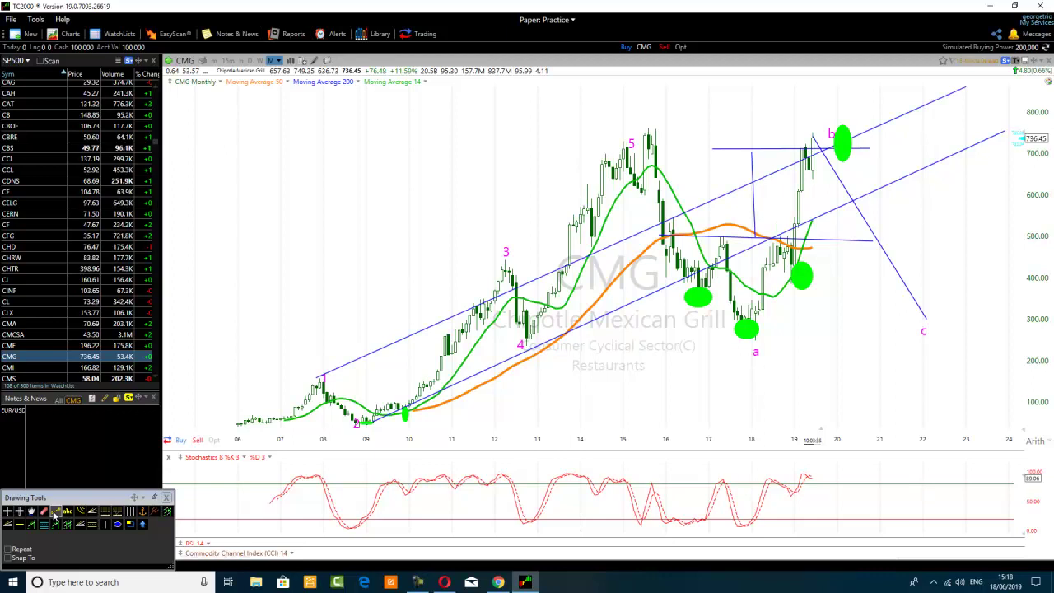
# Draw a short line spanning the channel's width near 2016 and position it to hang below the lower trend line.
pyautogui.click(54, 511)
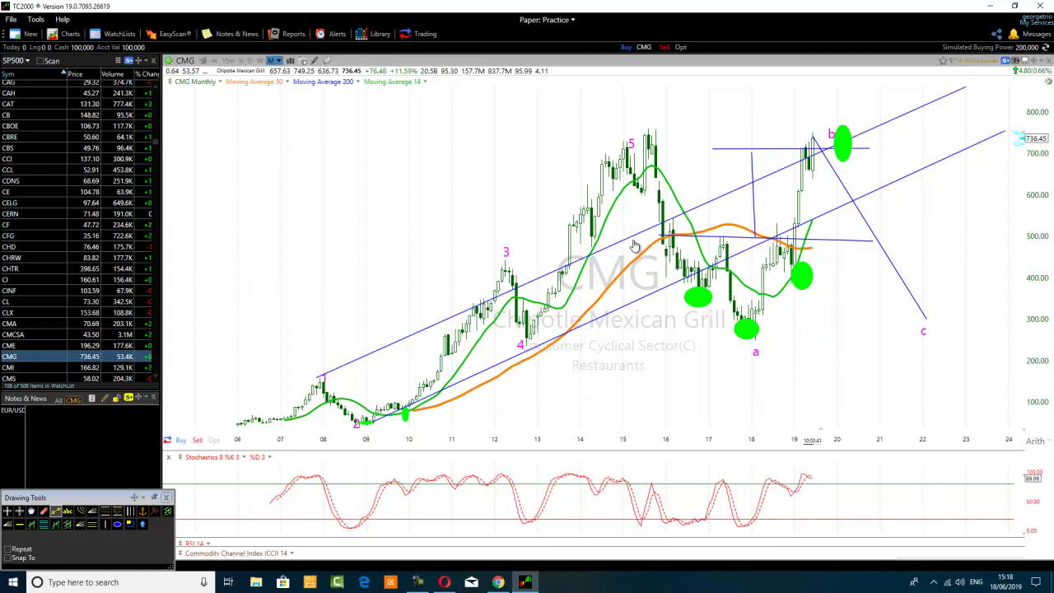
pyautogui.press('Escape')
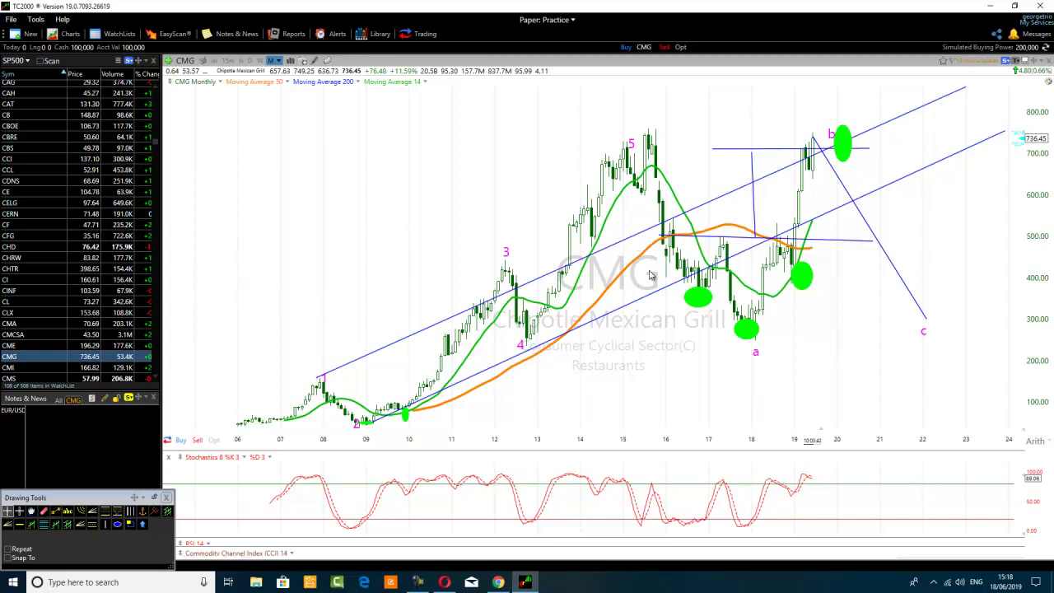
pyautogui.rightClick(640, 239)
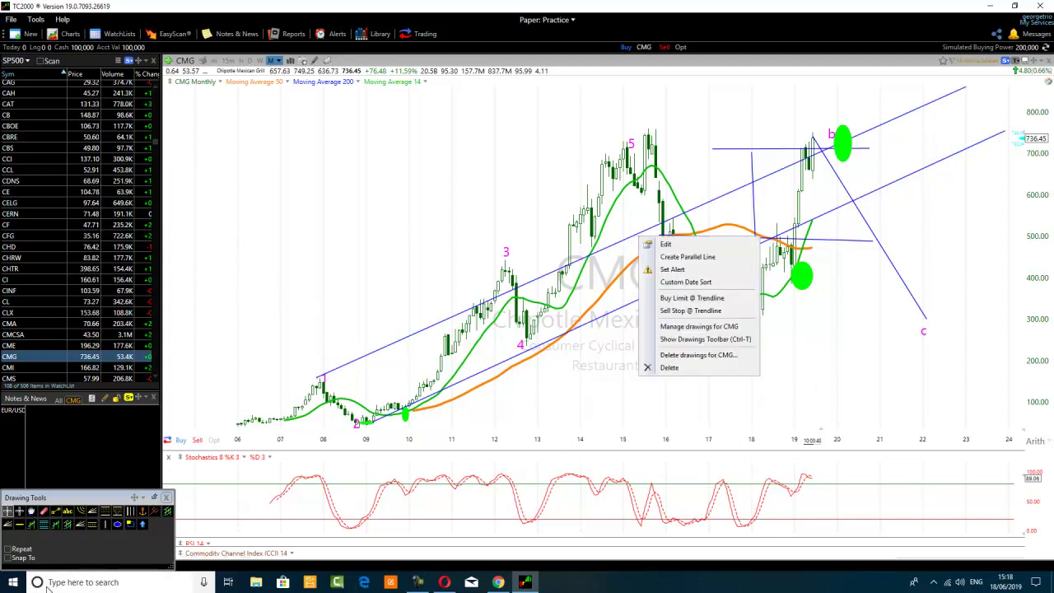
pyautogui.click(58, 512)
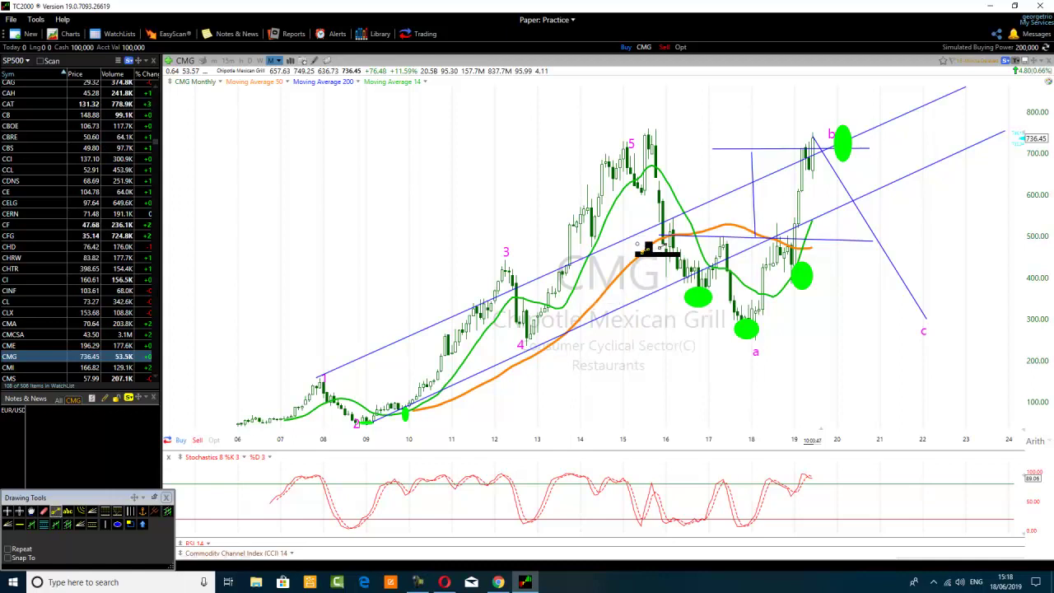
pyautogui.moveTo(634, 238)
pyautogui.mouseDown()
pyautogui.moveTo(644, 272)
pyautogui.moveTo(685, 321)
pyautogui.mouseUp()
# Draw a parallel line one channel width below the rising trend line, from about 110 in late 2013 to about 595 near the end of 2023.
pyautogui.click(55, 512)
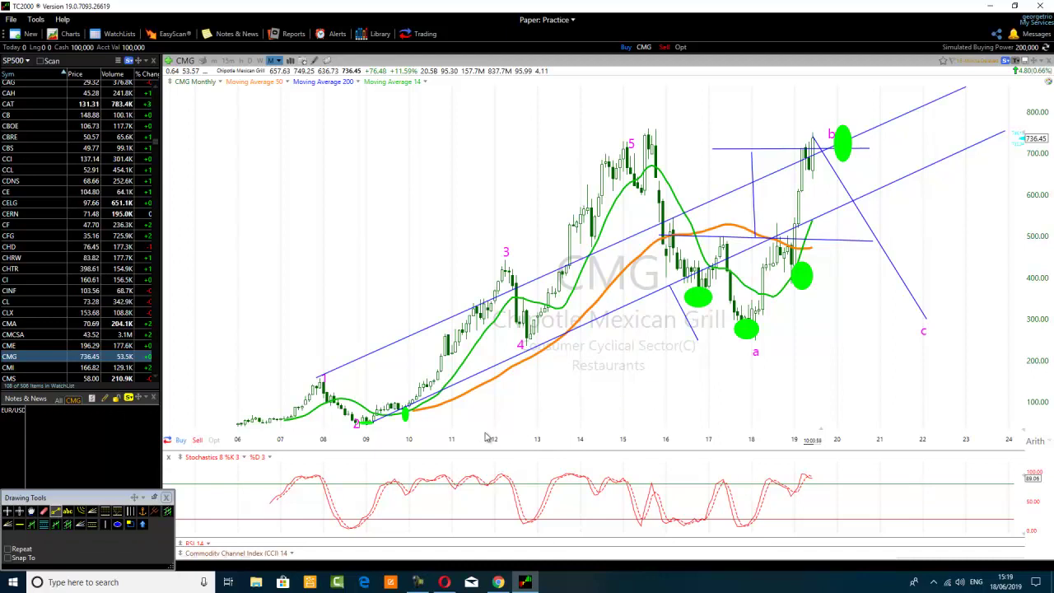
pyautogui.moveTo(574, 407)
pyautogui.mouseDown()
pyautogui.moveTo(759, 348)
pyautogui.moveTo(954, 252)
pyautogui.moveTo(1006, 211)
pyautogui.mouseUp()
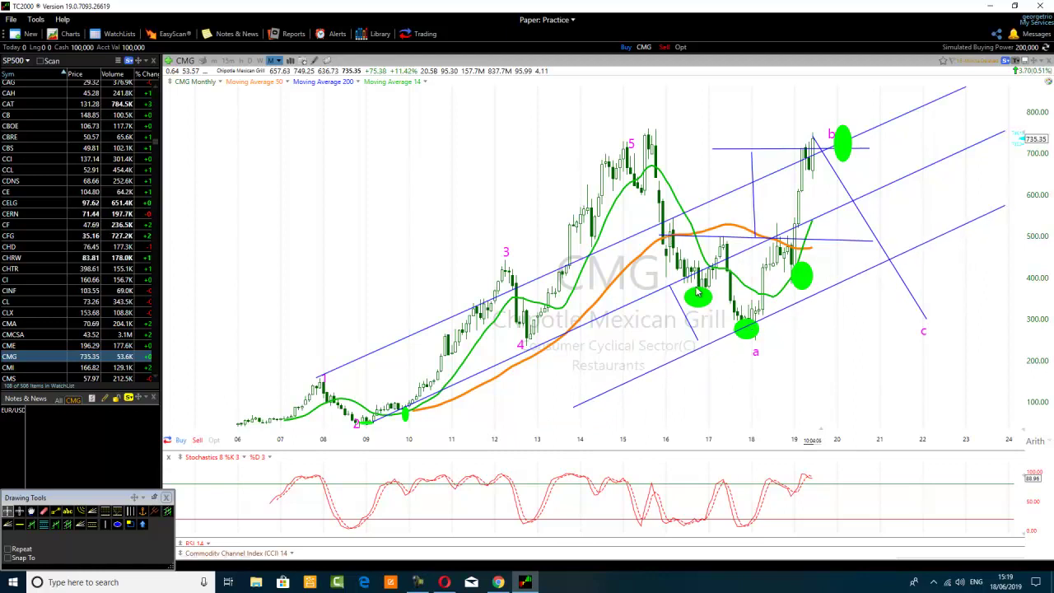
pyautogui.click(699, 349)
pyautogui.moveTo(699, 348); pyautogui.dragTo(699, 344)
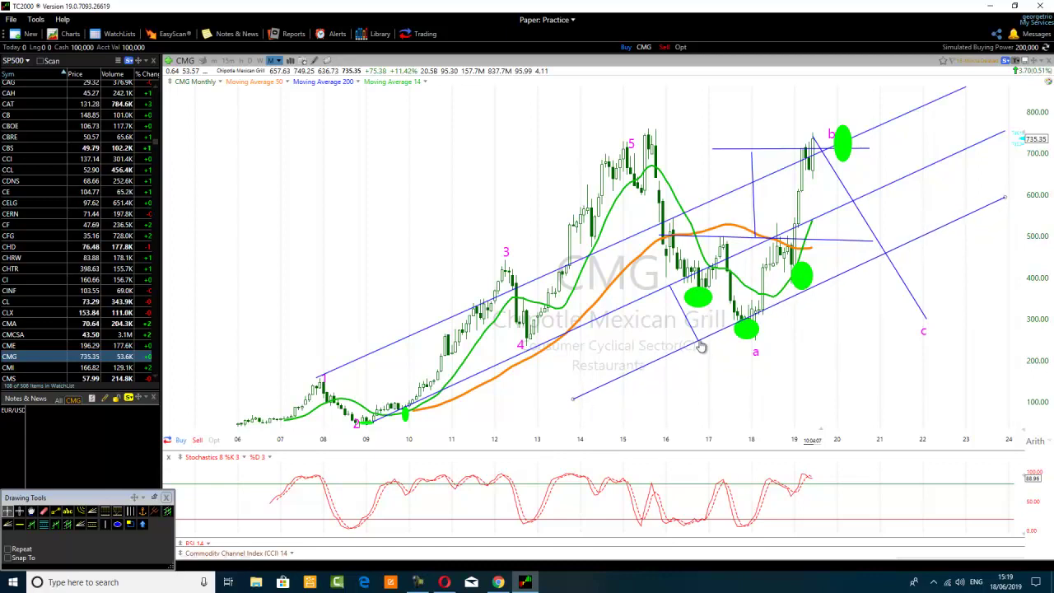
# Shift the head's green ellipse below the price bars and move the vertical height line up to stand on the 710 target line.
pyautogui.click(762, 309)
pyautogui.moveTo(766, 318); pyautogui.dragTo(747, 329)
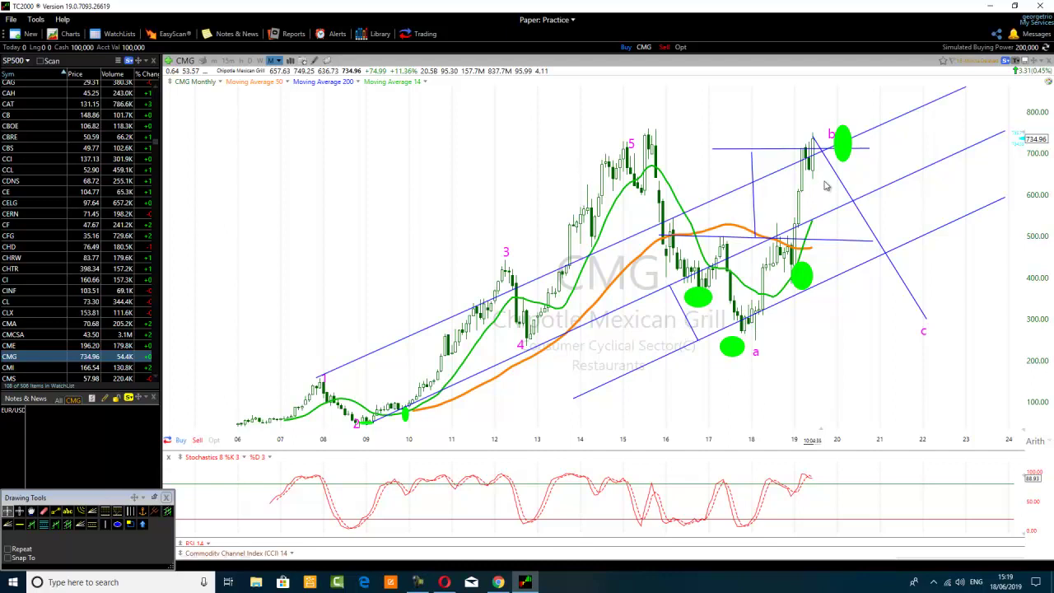
pyautogui.moveTo(814, 161)
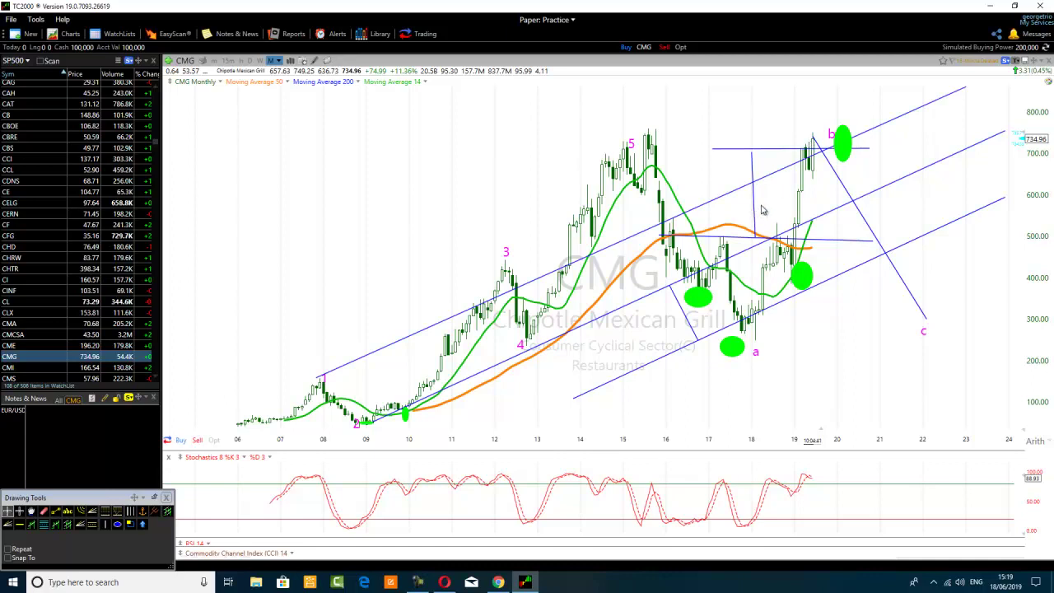
pyautogui.moveTo(756, 210)
pyautogui.mouseDown()
pyautogui.moveTo(751, 317)
pyautogui.moveTo(763, 121)
pyautogui.moveTo(743, 105)
pyautogui.mouseUp()
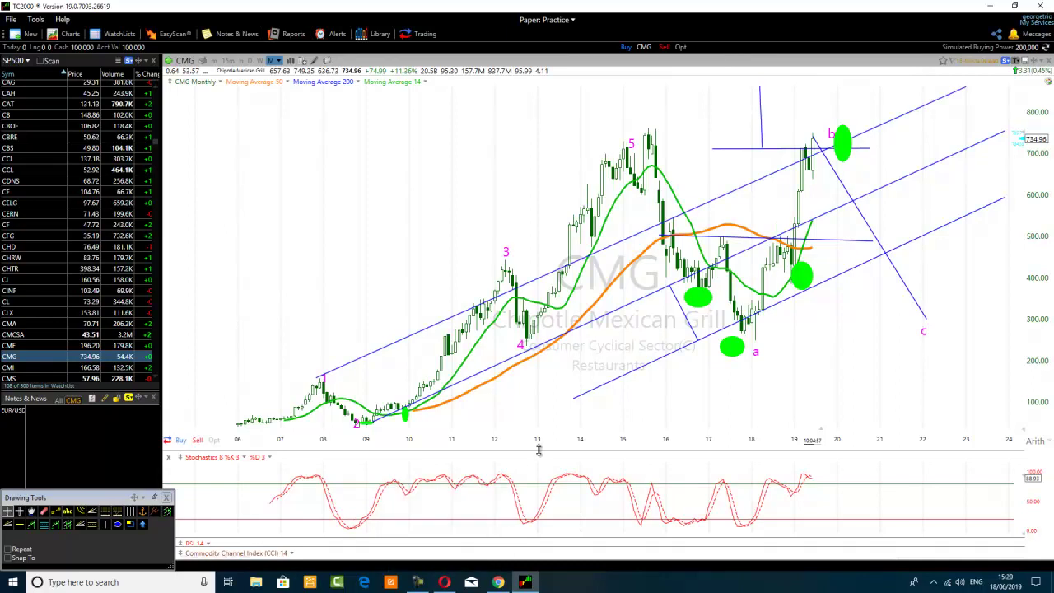
# Move the channel-width line onto the upper channel line and draw a rising parallel line one channel width above it.
pyautogui.moveTo(686, 321); pyautogui.dragTo(698, 179)
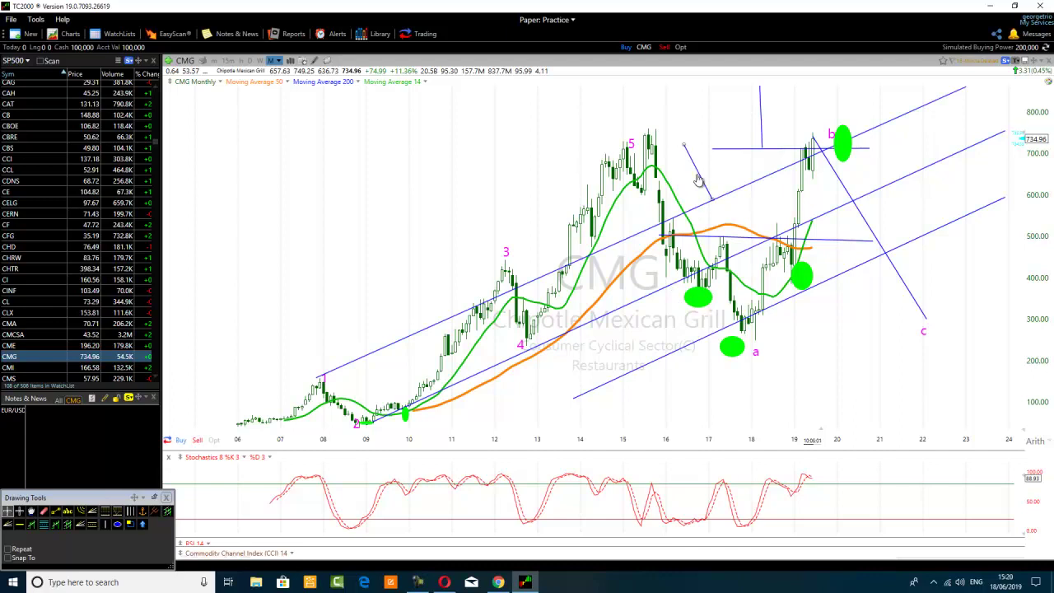
pyautogui.click(55, 512)
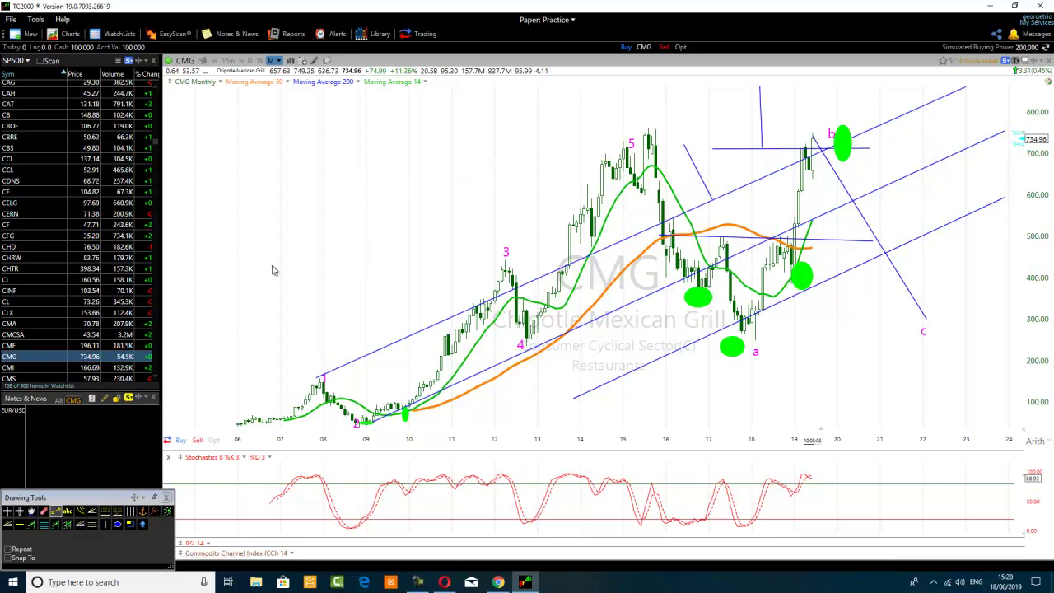
pyautogui.moveTo(309, 312); pyautogui.dragTo(840, 102)
pyautogui.rightClick(589, 201)
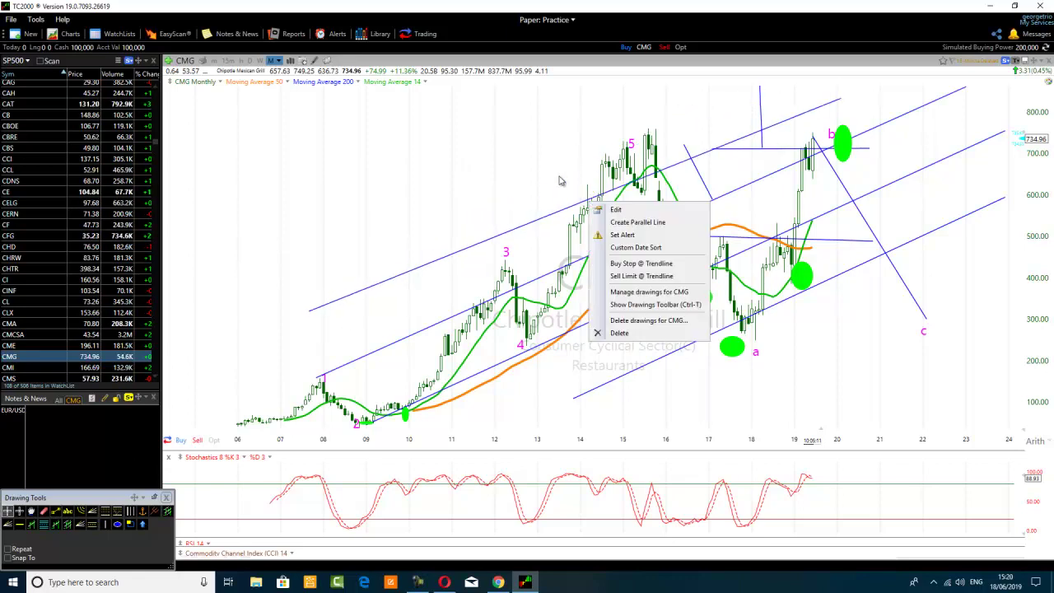
pyautogui.click(560, 180)
pyautogui.rightClick(573, 206)
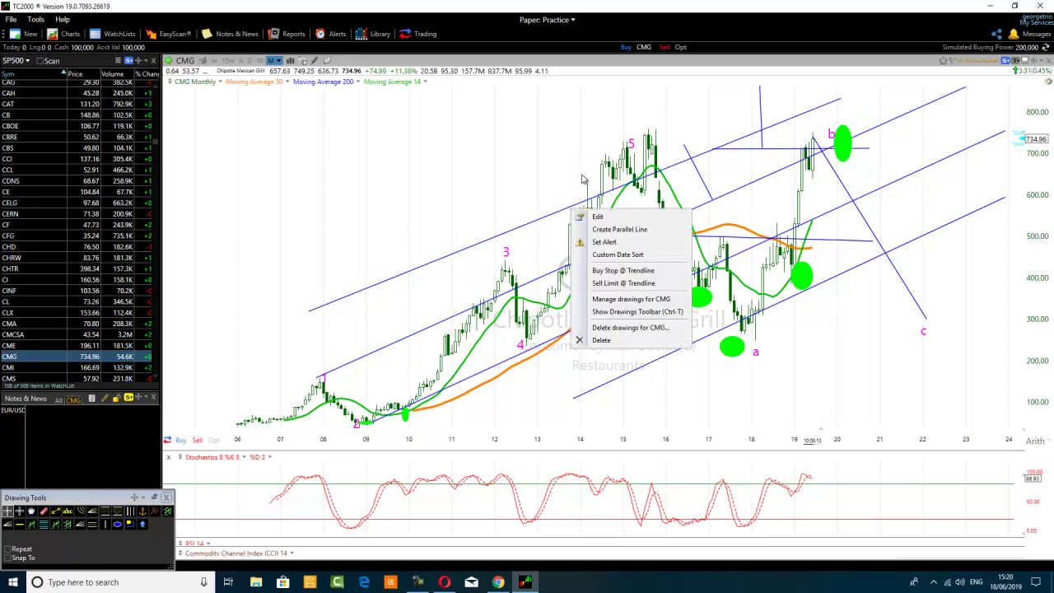
pyautogui.click(638, 187)
pyautogui.moveTo(638, 188)
pyautogui.mouseDown()
pyautogui.moveTo(637, 169)
pyautogui.moveTo(621, 188)
pyautogui.mouseUp()
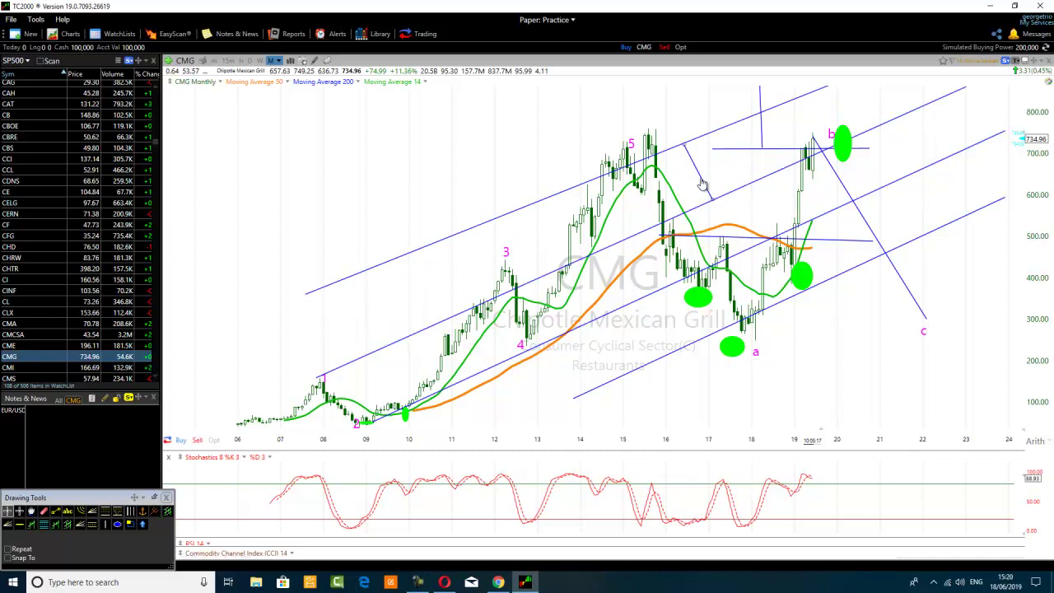
# Compare the channel width at other points and adjust both ends of the outer line to run from about 335 in mid-2007 to 860 in mid-2019.
pyautogui.rightClick(702, 180)
pyautogui.click(689, 169)
pyautogui.moveTo(689, 170); pyautogui.dragTo(470, 268)
pyautogui.moveTo(307, 299); pyautogui.dragTo(317, 306)
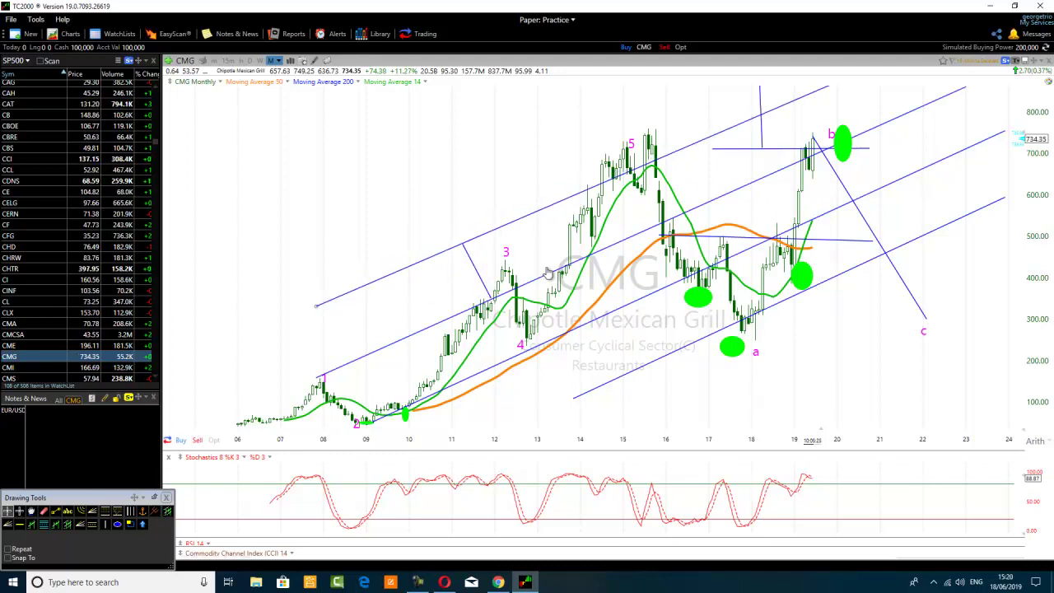
pyautogui.moveTo(486, 272); pyautogui.dragTo(795, 137)
pyautogui.moveTo(824, 93); pyautogui.dragTo(815, 86)
# Set the channel-width line aside above the 2009 bars and draw a parallel line midway between the upper channel line and the outermost line.
pyautogui.moveTo(793, 137); pyautogui.dragTo(367, 136)
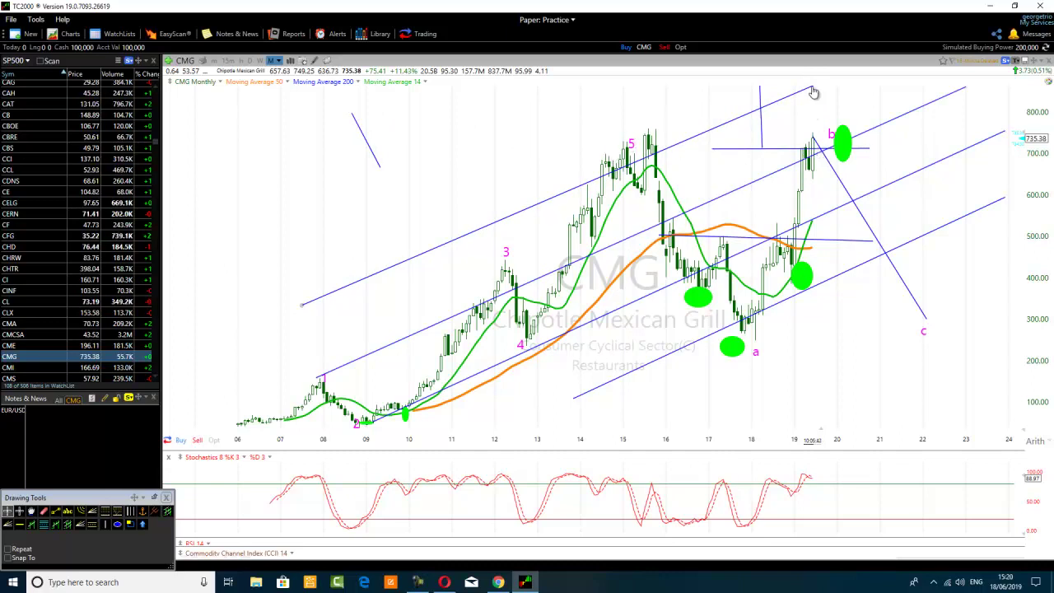
pyautogui.click(56, 511)
pyautogui.moveTo(309, 341)
pyautogui.mouseDown()
pyautogui.moveTo(429, 270)
pyautogui.moveTo(894, 86)
pyautogui.mouseUp()
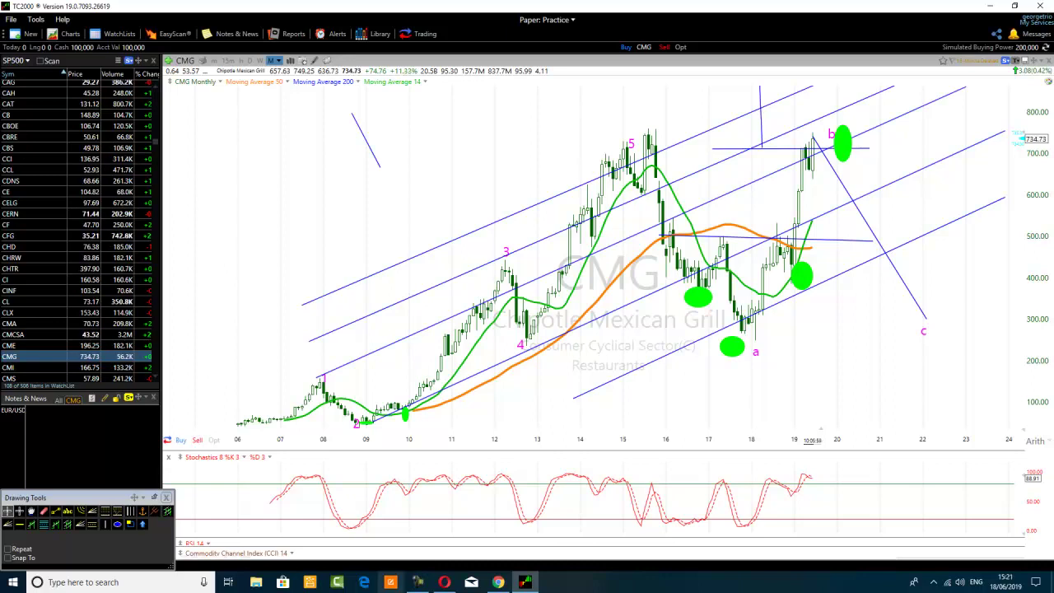
# Recheck the Elliott Wave example in Chrome, then review the annotated CMG chart in TC2000 up close and in full.
pyautogui.click(499, 583)
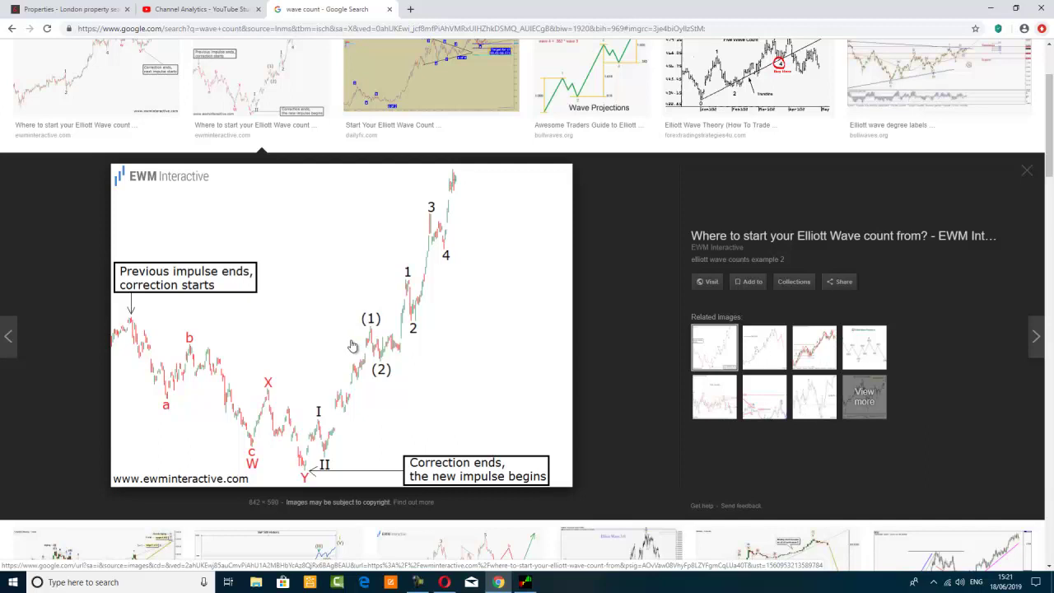
pyautogui.click(526, 582)
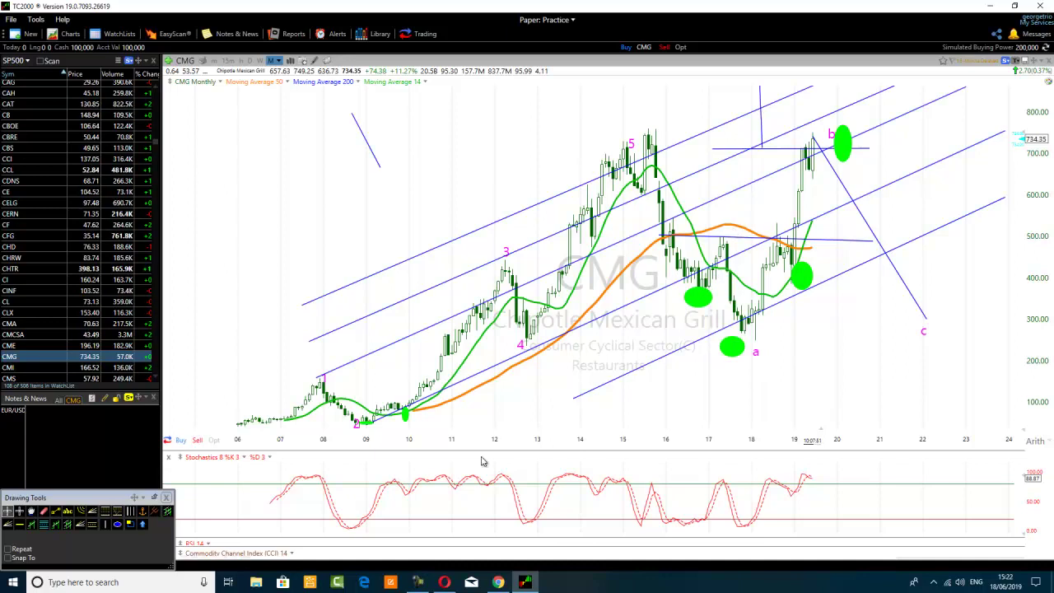
pyautogui.scroll(3, 739, 454)
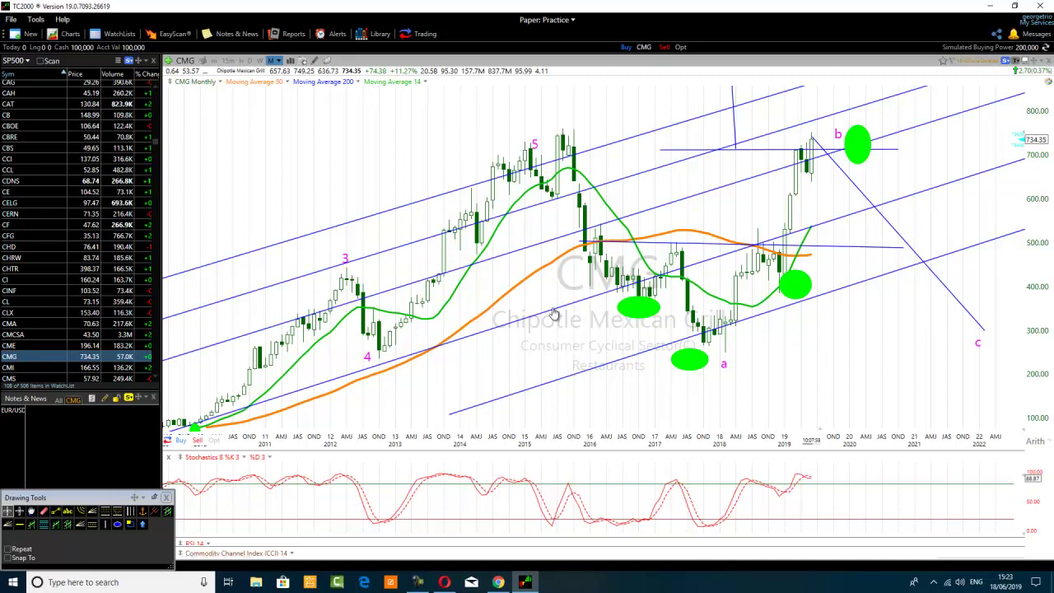
pyautogui.scroll(-2, 410, 382)
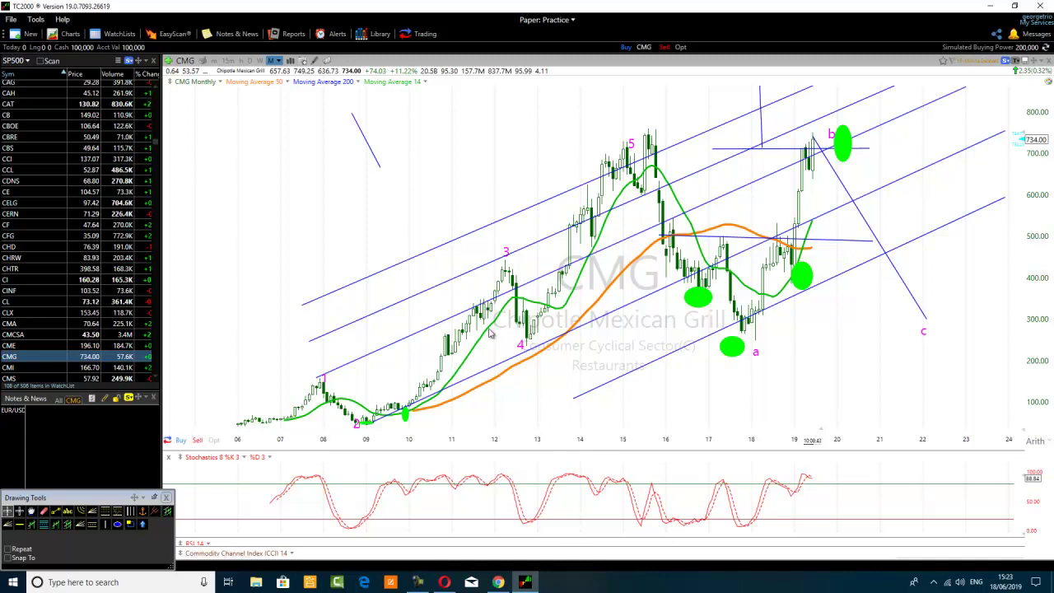
pyautogui.click(420, 582)
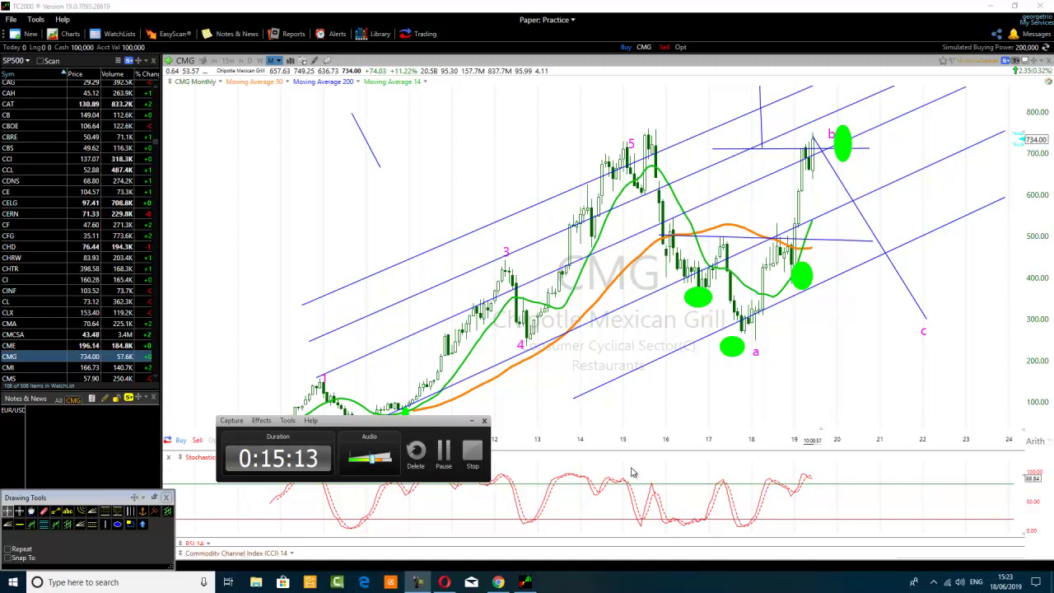
# Sketch two steep parallel lines in the empty area above the 2006–2007 bars and join them with a short rung at about 525.
pyautogui.click(55, 511)
pyautogui.moveTo(188, 274)
pyautogui.mouseDown()
pyautogui.moveTo(202, 275)
pyautogui.moveTo(280, 152)
pyautogui.mouseUp()
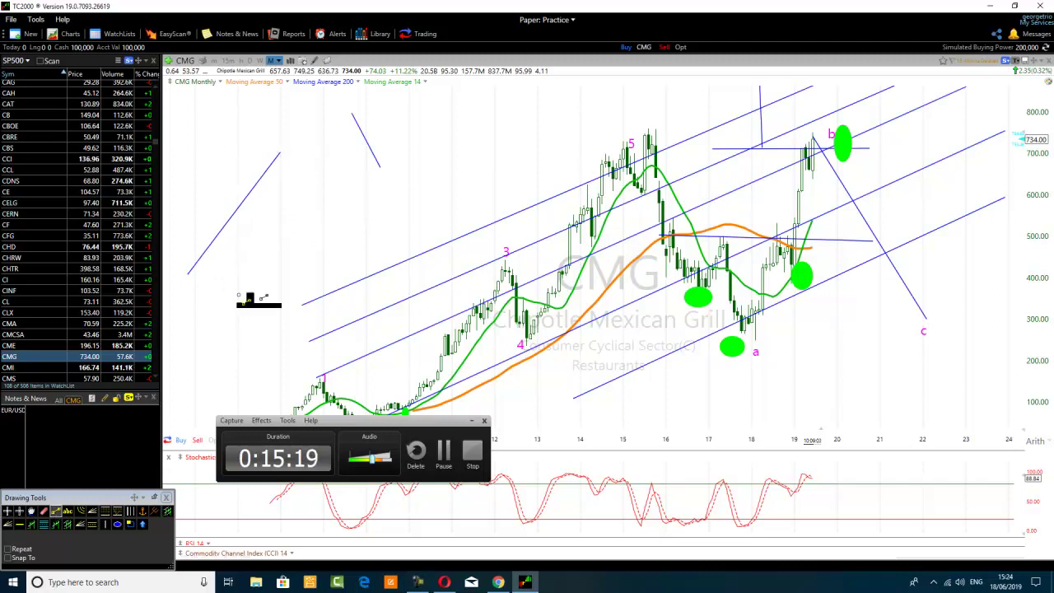
pyautogui.moveTo(220, 289); pyautogui.dragTo(305, 173)
pyautogui.click(56, 511)
pyautogui.moveTo(253, 302)
pyautogui.mouseDown()
pyautogui.moveTo(226, 239)
pyautogui.moveTo(246, 227)
pyautogui.moveTo(227, 226)
pyautogui.mouseUp()
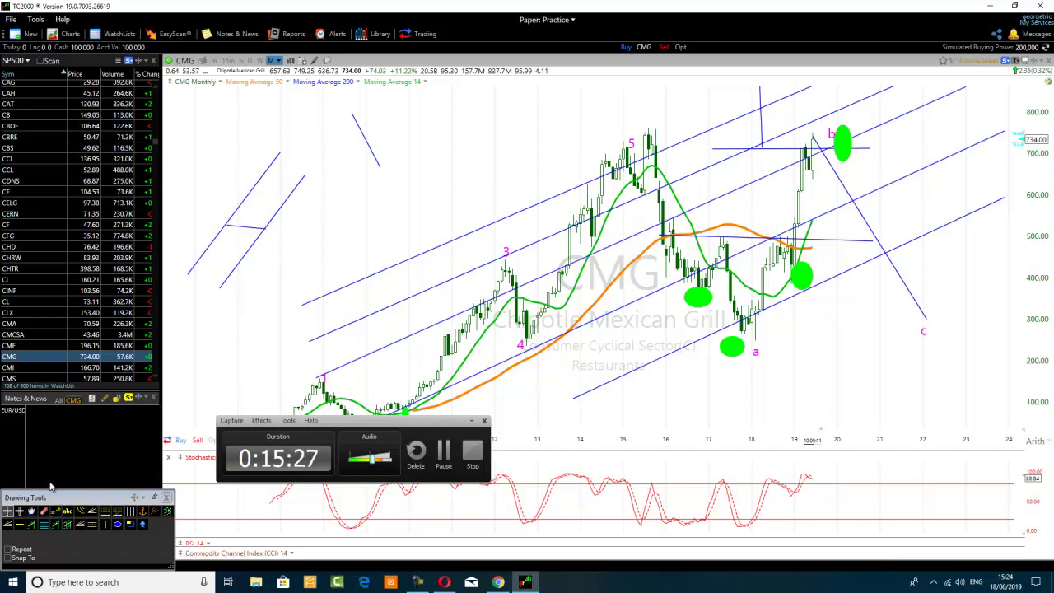
# Add rungs at about 610 and 690 to the sketched ladder and extend its right-hand line up to about 737.
pyautogui.click(55, 511)
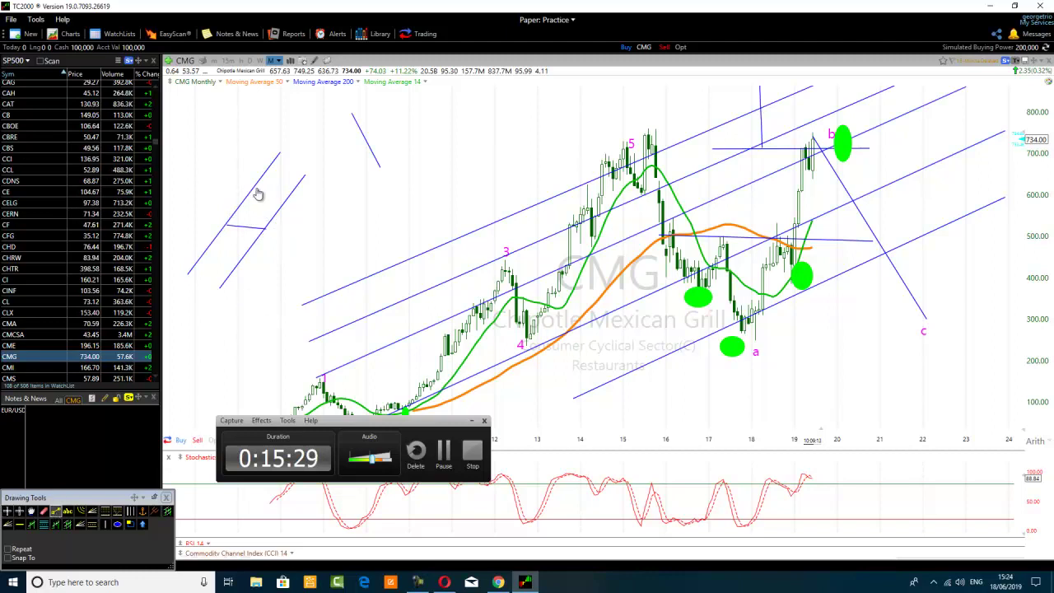
pyautogui.moveTo(249, 191); pyautogui.dragTo(298, 189)
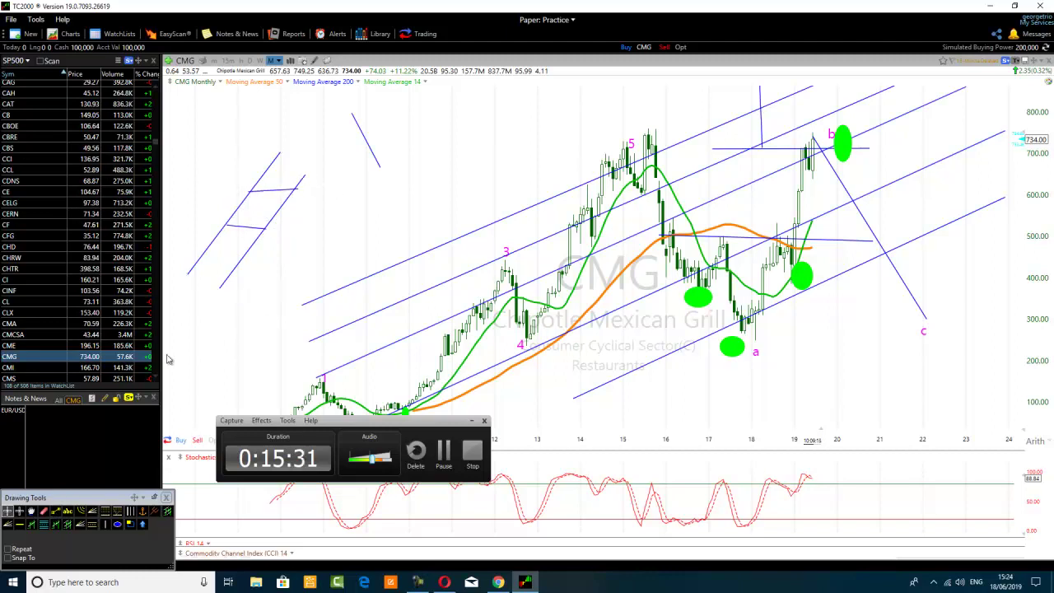
pyautogui.click(55, 511)
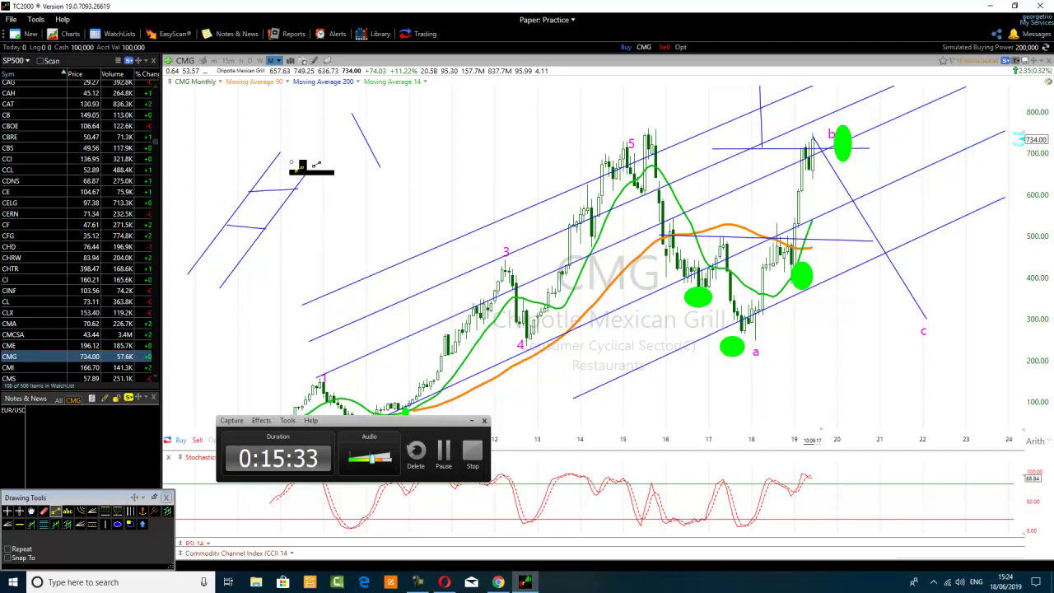
pyautogui.moveTo(275, 158); pyautogui.dragTo(361, 159)
pyautogui.moveTo(298, 188); pyautogui.dragTo(337, 139)
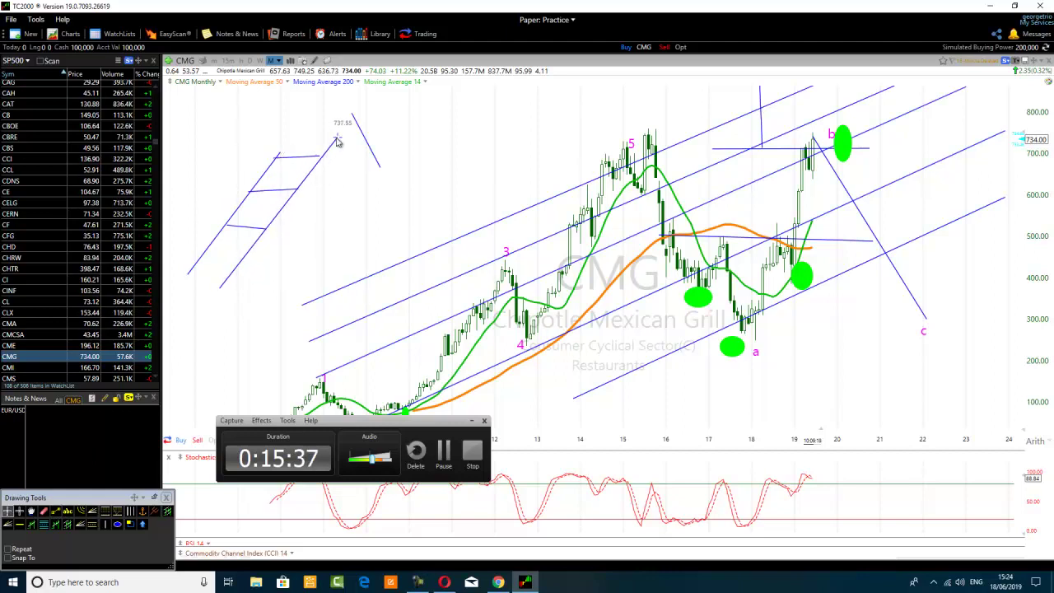